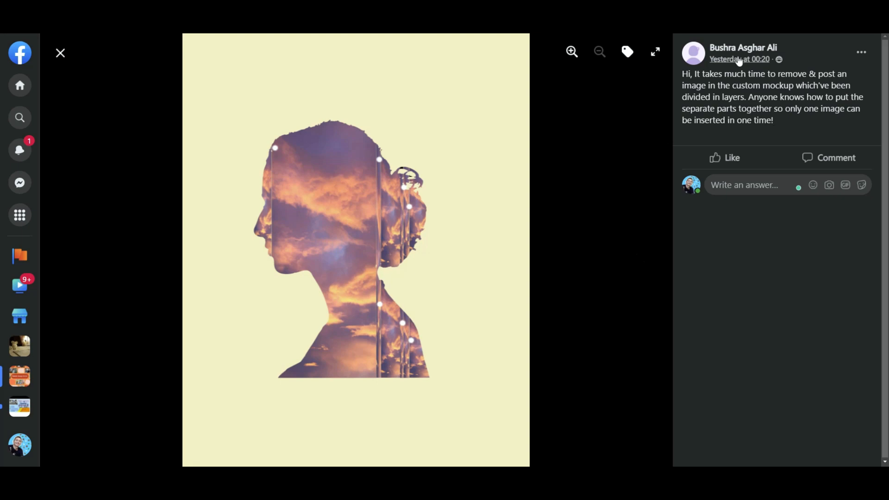
Read the post's question about putting a mockup's separate parts together so one image can be inserted.
mouse_move(731, 49)
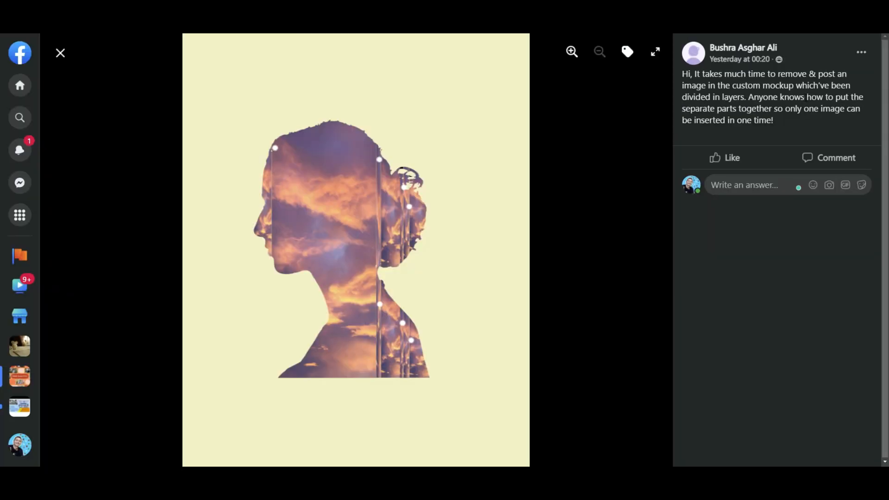
drag(742, 144, 638, 164)
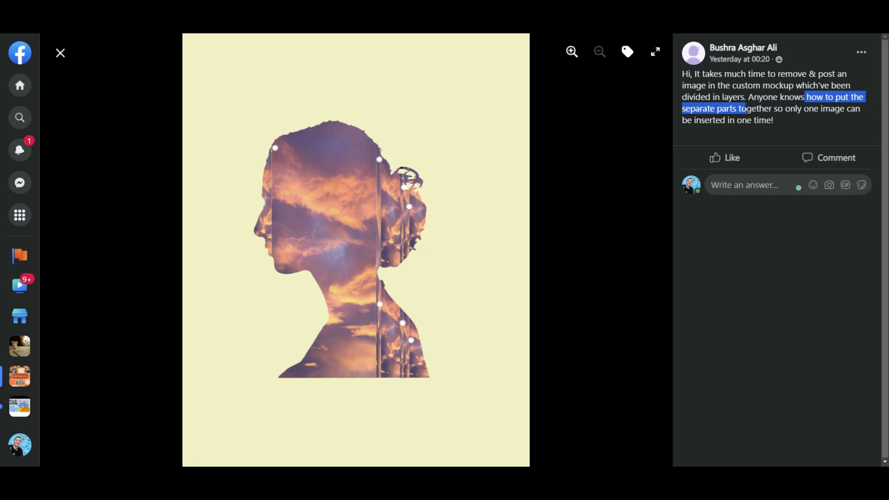
drag(741, 108, 786, 124)
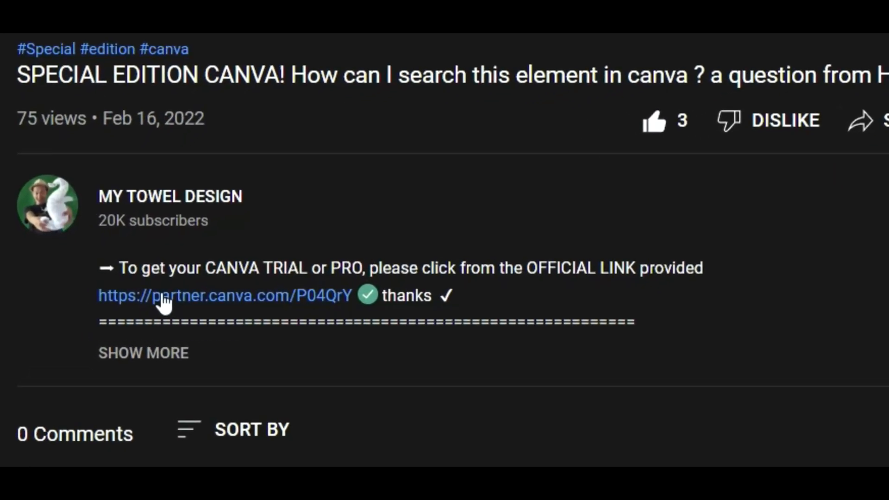
Open the Canva partner link in the video description and look over the Canva Free and Canva Pro offers.
click(234, 292)
scroll(429, 297, down, 5)
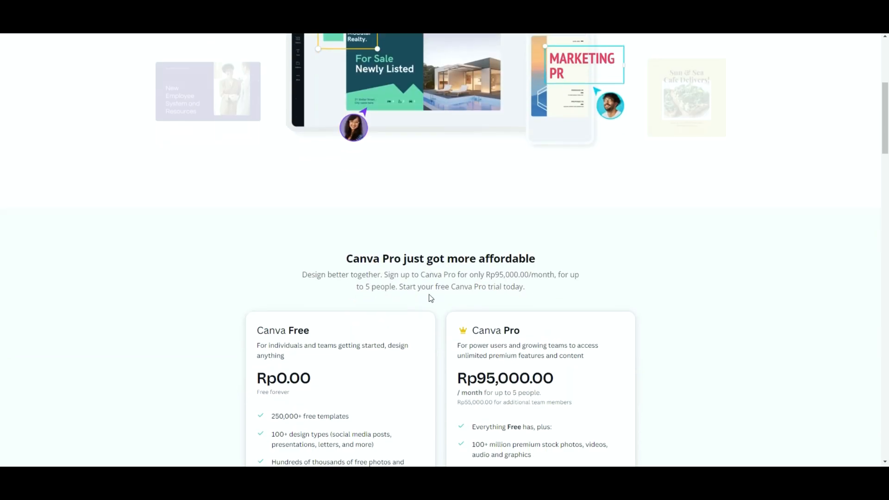
scroll(459, 299, up, 10)
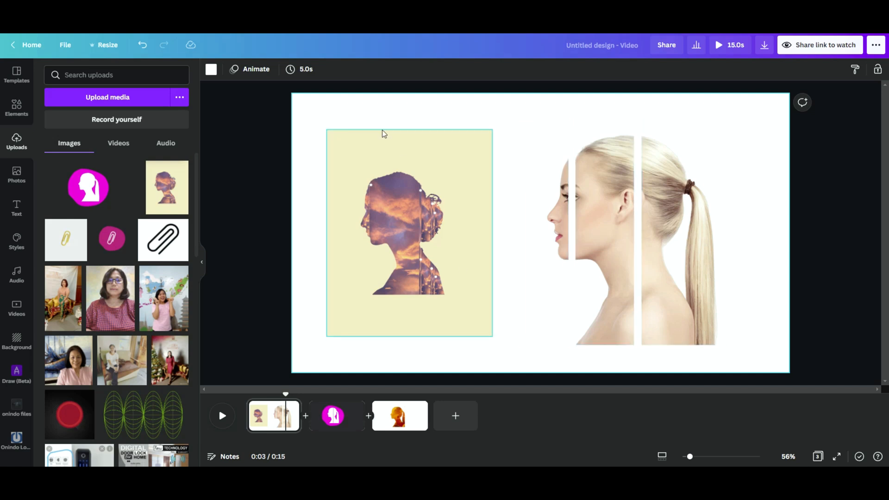
Move the face and ponytail strips of the woman's portrait flush against the middle strip and inspect the seams.
click(454, 213)
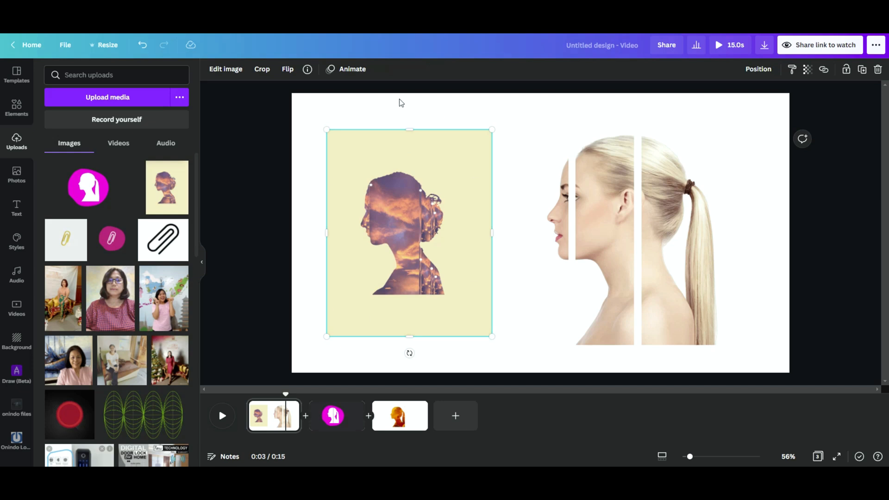
click(560, 223)
drag(560, 223, 567, 223)
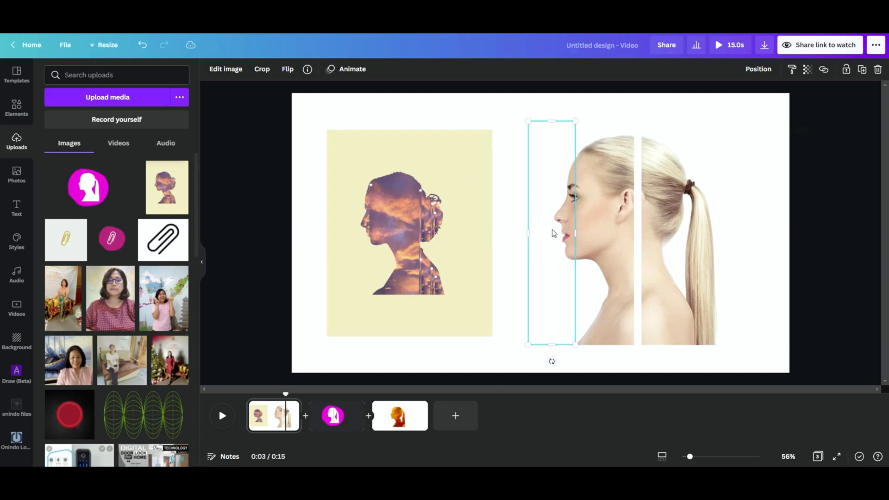
click(653, 227)
drag(663, 223, 656, 224)
click(763, 241)
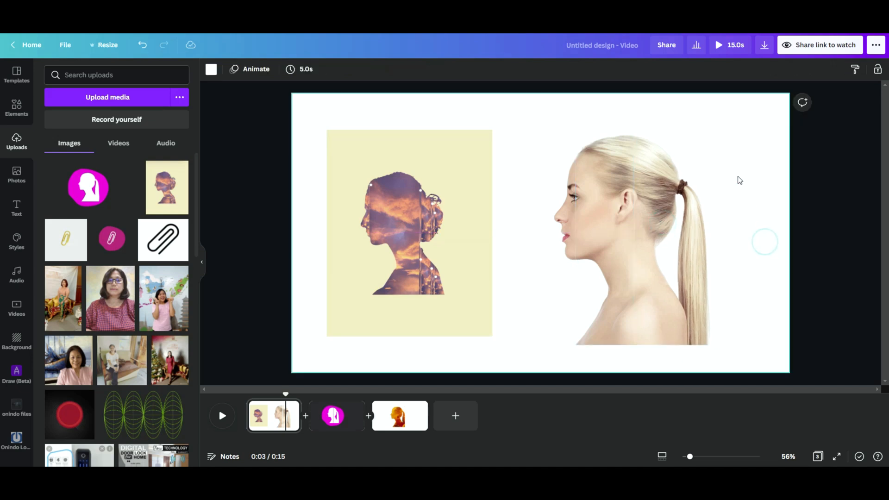
click(660, 224)
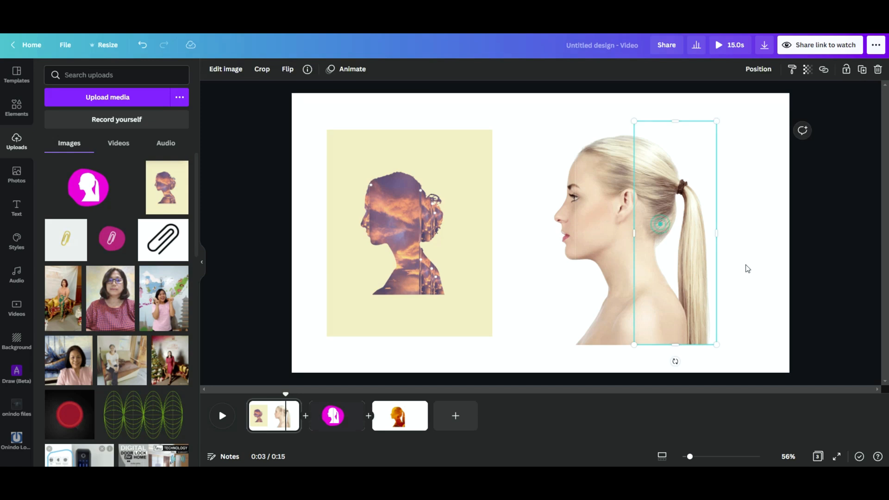
drag(691, 457, 697, 456)
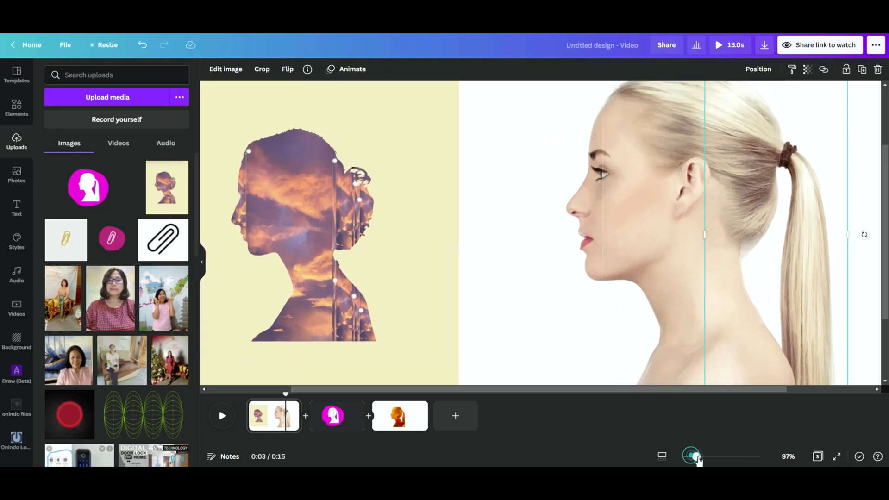
click(476, 215)
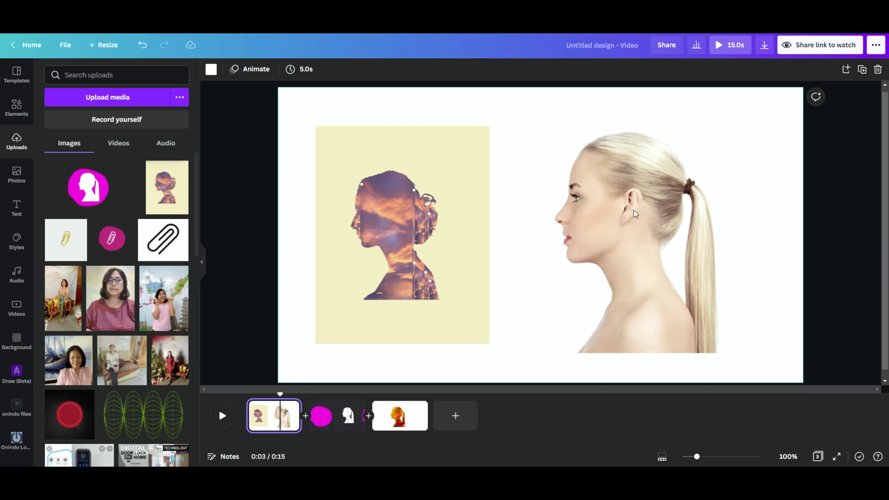
Add a blank page after the first one with the dark grey document colour as background, and paste the grouped portrait onto it.
click(305, 415)
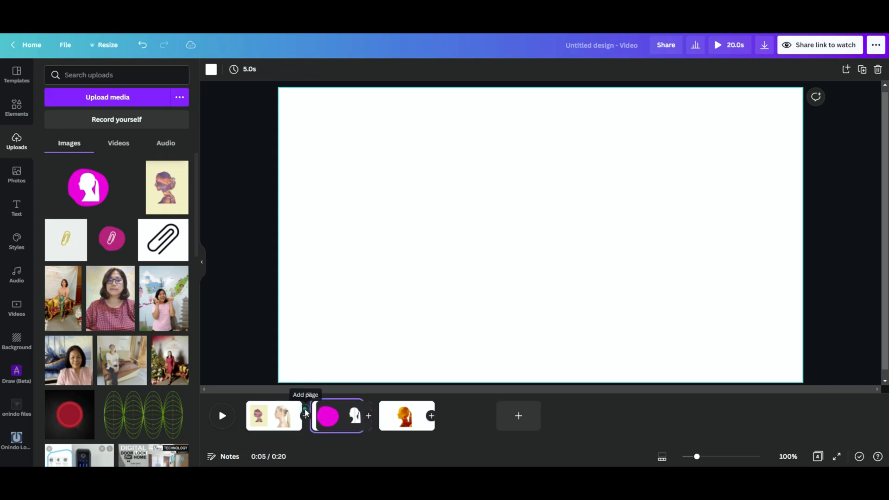
right_click(336, 417)
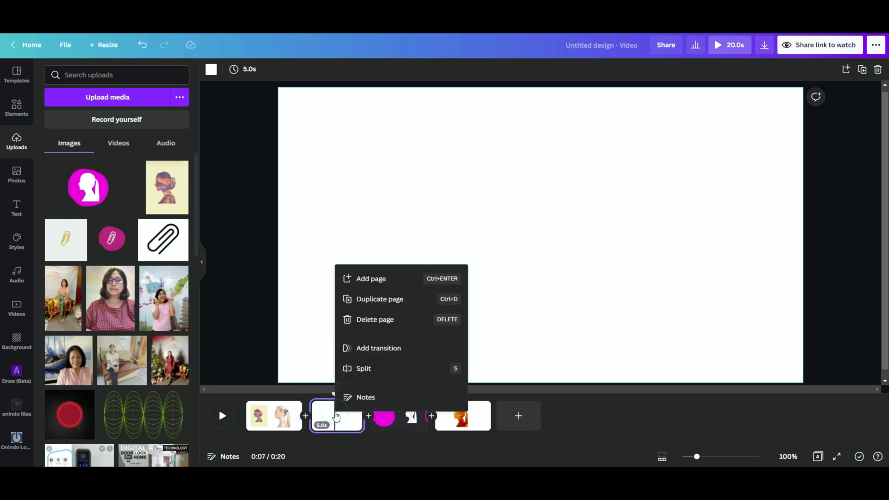
click(211, 69)
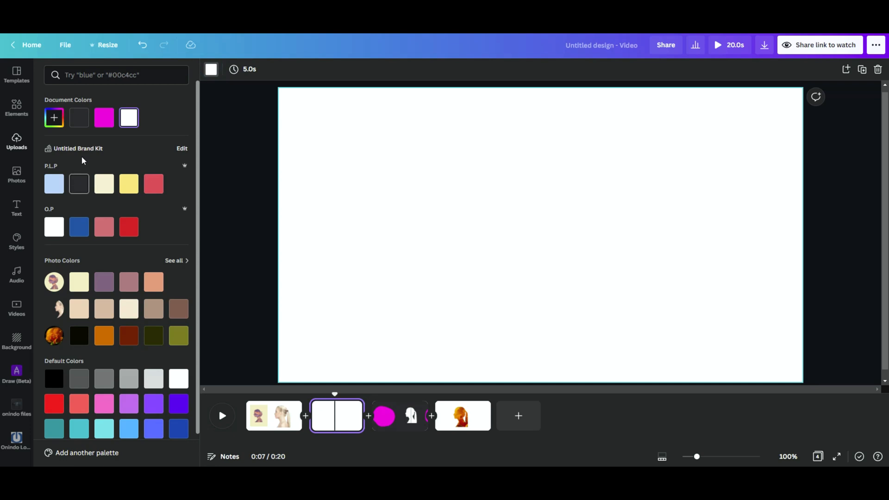
click(81, 118)
click(590, 261)
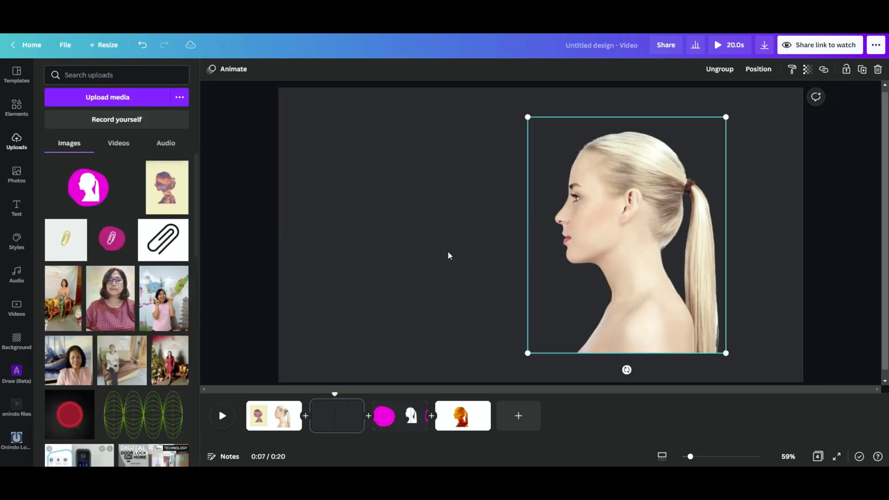
Move the portrait group to the centre of the dark page and back towards its right side.
drag(635, 253, 565, 244)
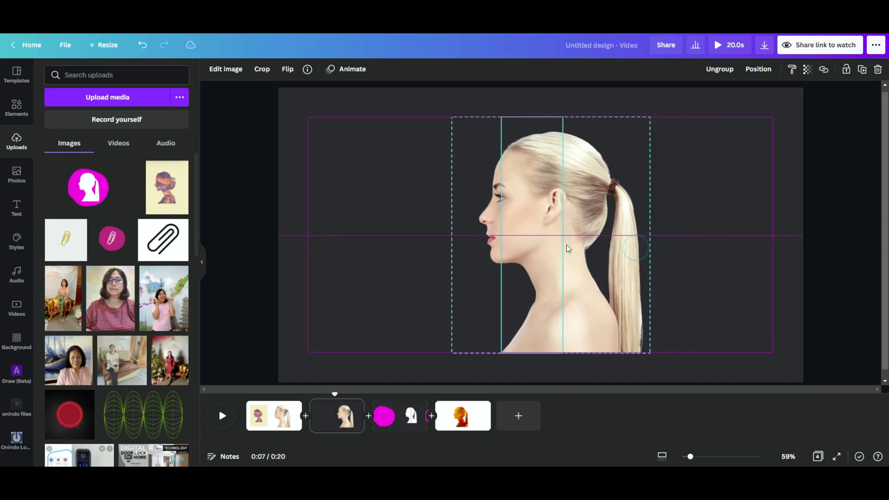
click(687, 230)
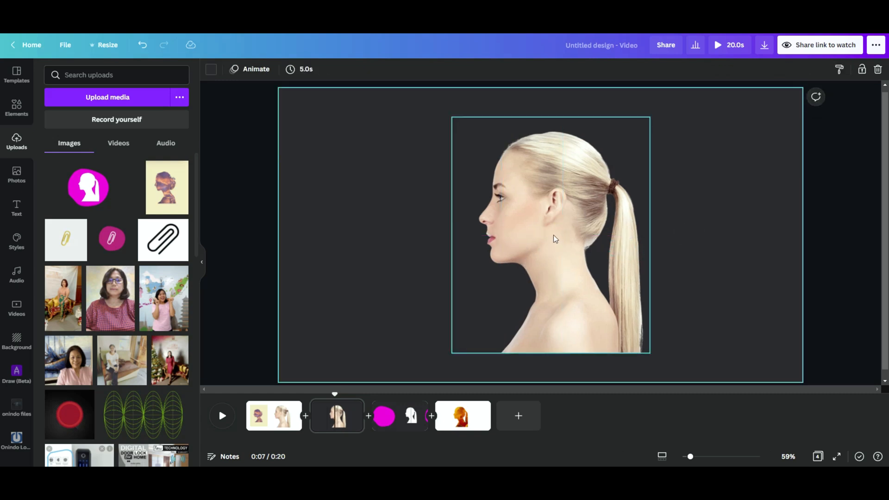
click(569, 231)
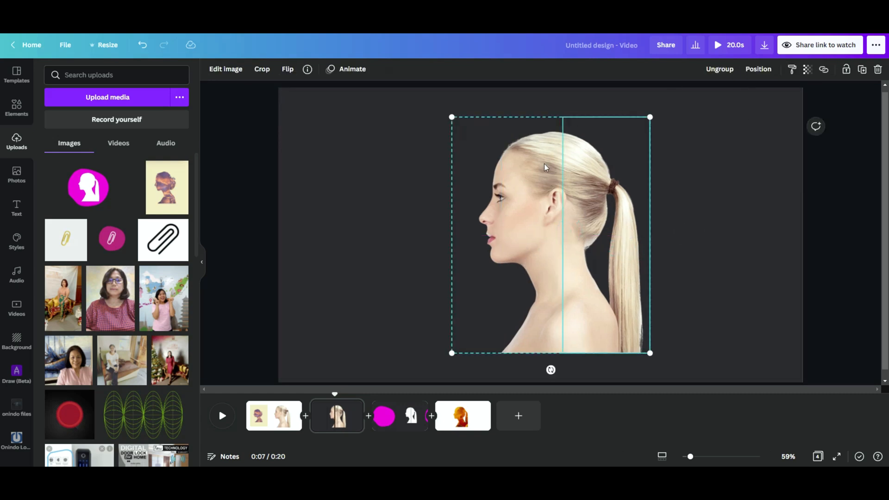
click(702, 226)
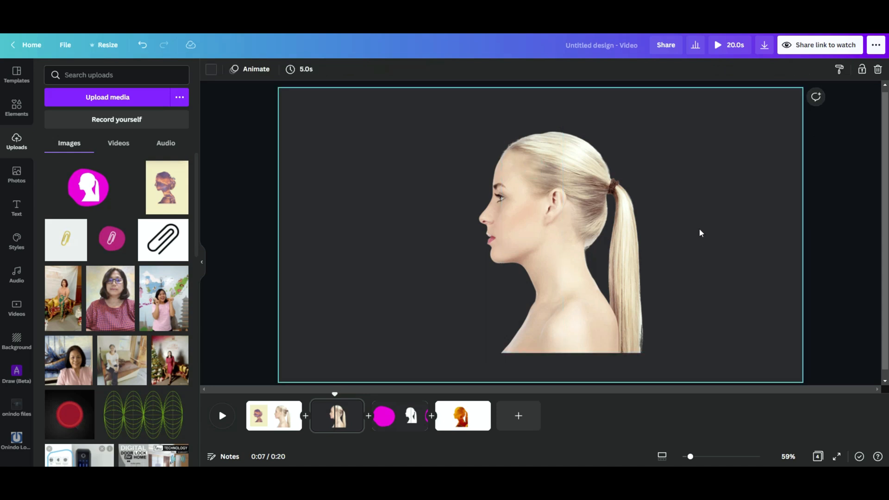
click(715, 220)
drag(547, 209, 631, 208)
click(795, 277)
Try the Fuchsia Duotone with white highlights and shadows on the ponytail strip, and undo the changes back to the pasted portrait.
click(683, 226)
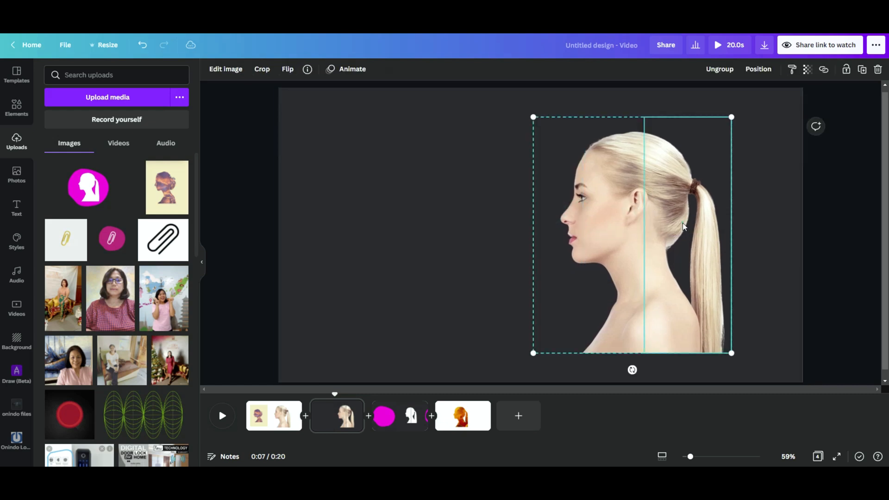
click(232, 73)
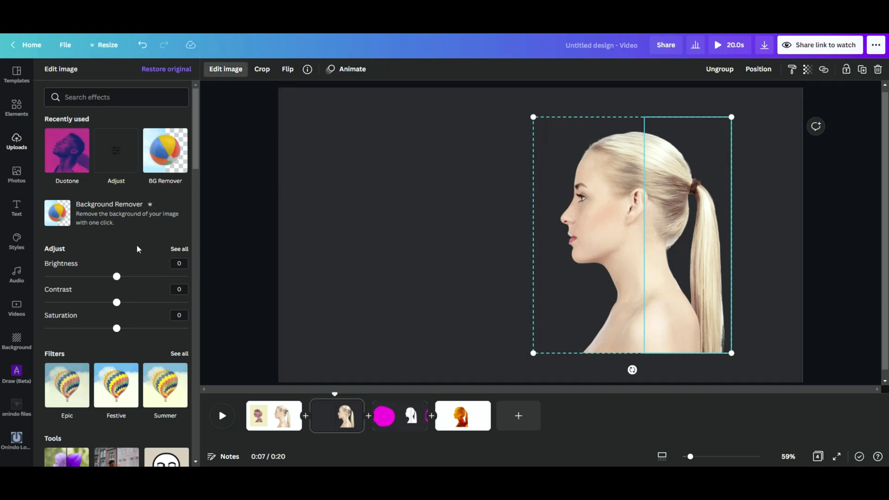
scroll(137, 249, down, 12)
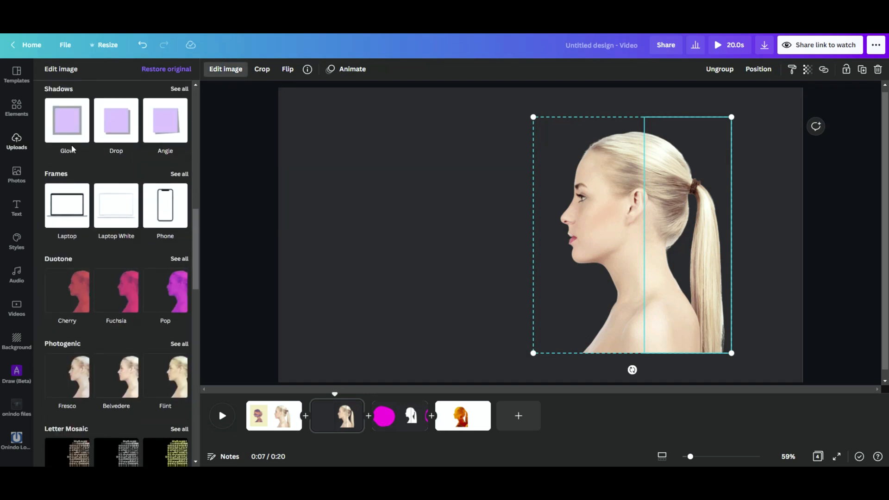
scroll(116, 185, down, 3)
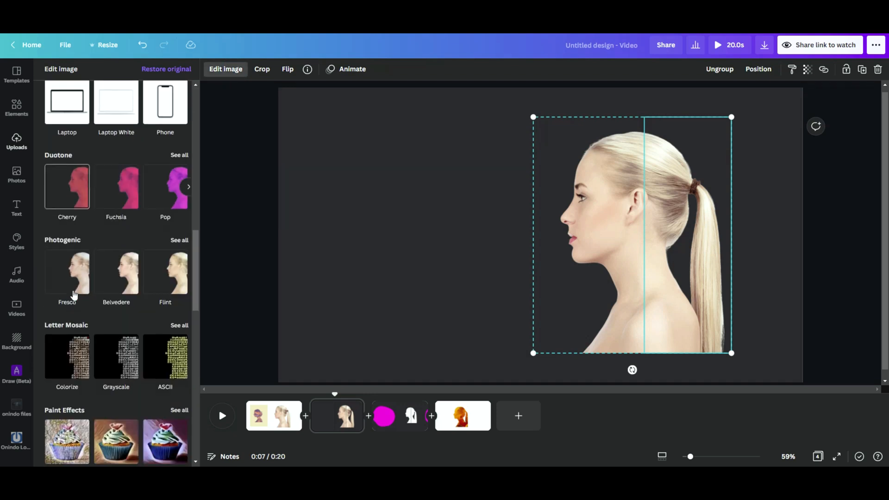
click(128, 180)
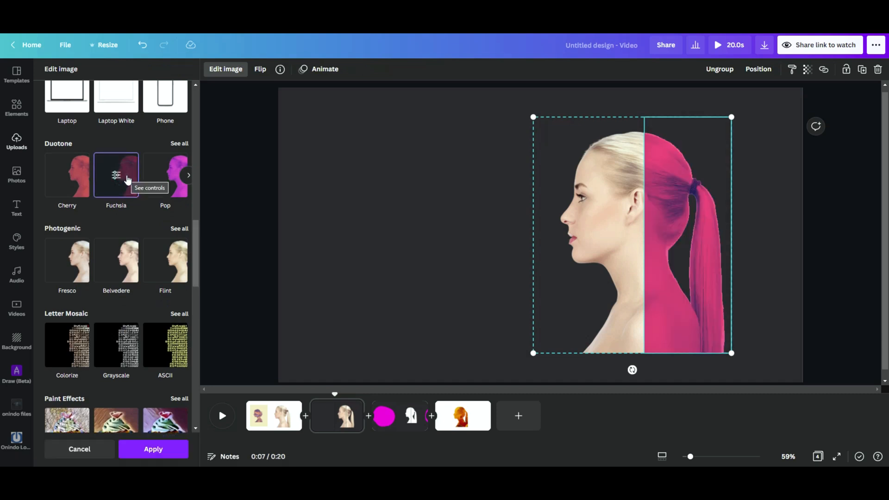
click(116, 176)
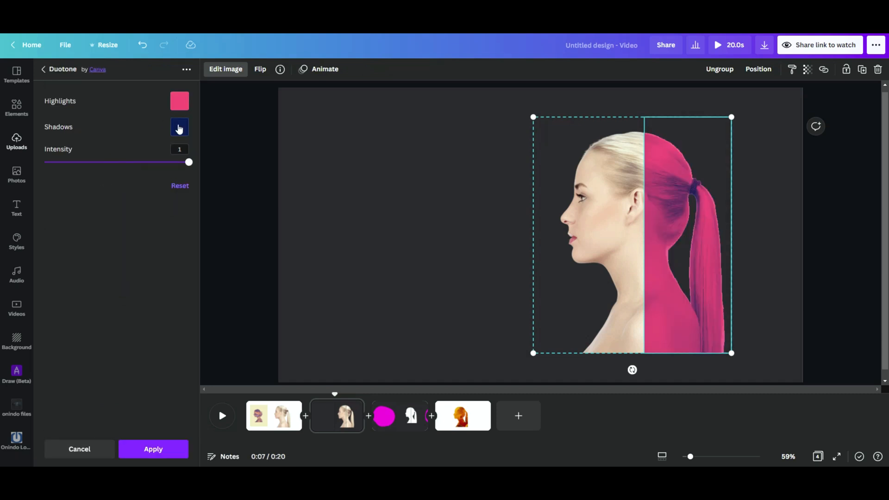
click(178, 126)
click(249, 167)
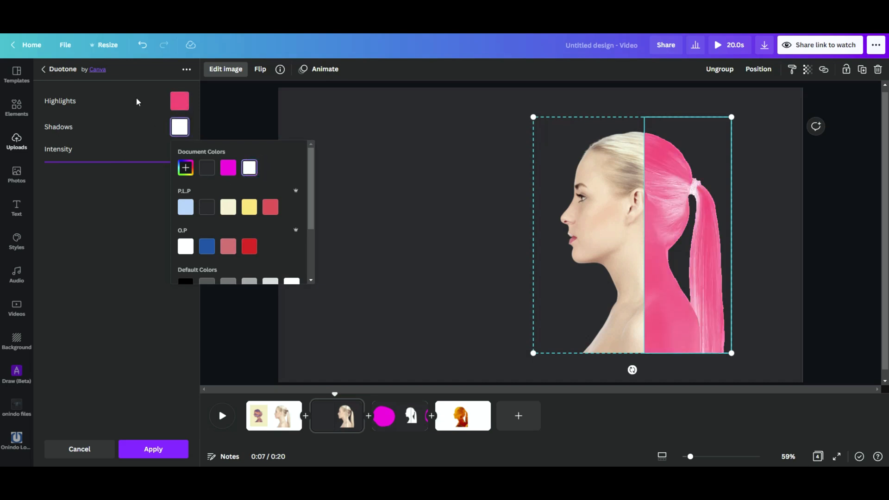
click(178, 100)
click(249, 141)
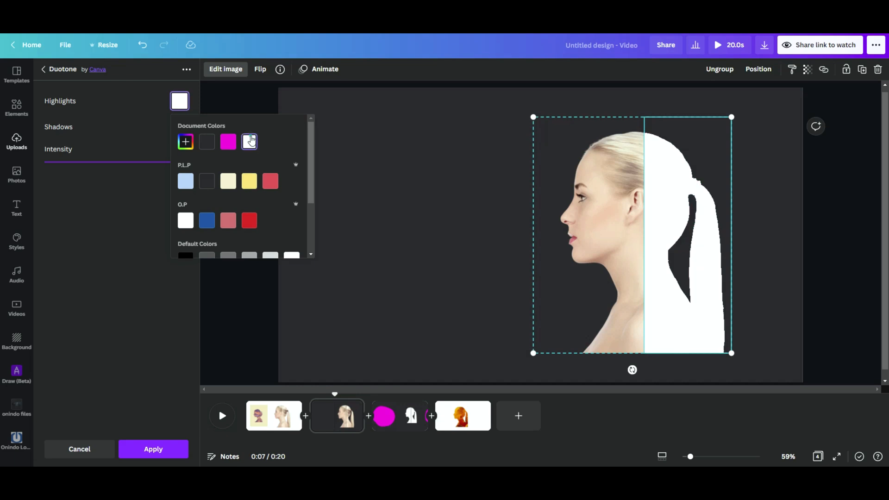
click(610, 210)
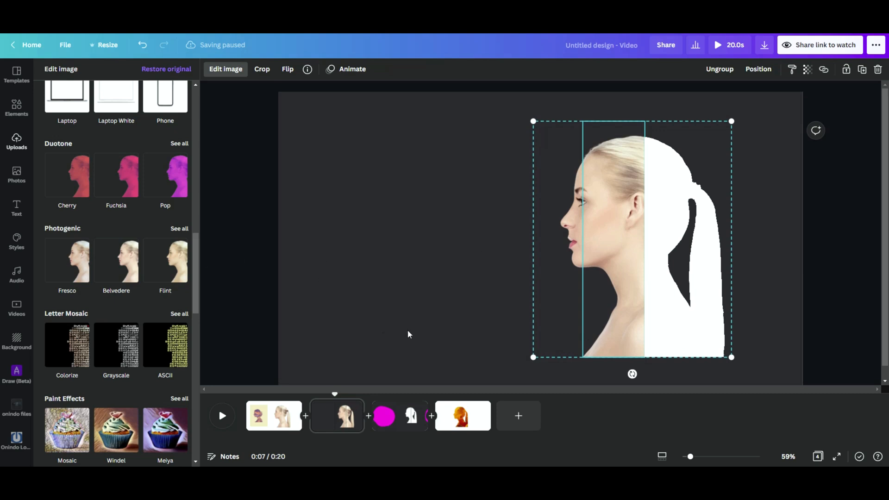
key(ctrl+z)
key(ctrl+y)
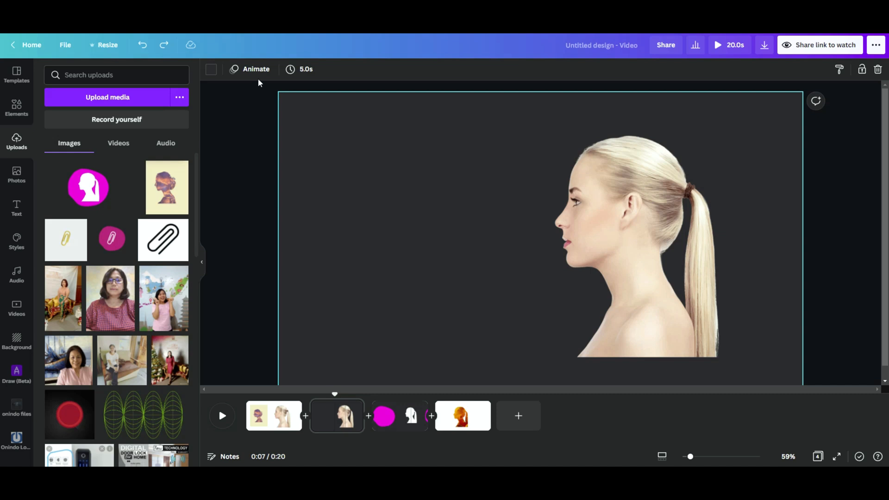
Turn the portrait's middle strip white by setting its brightness to 100, contrast to 100 and saturation to -100.
click(615, 187)
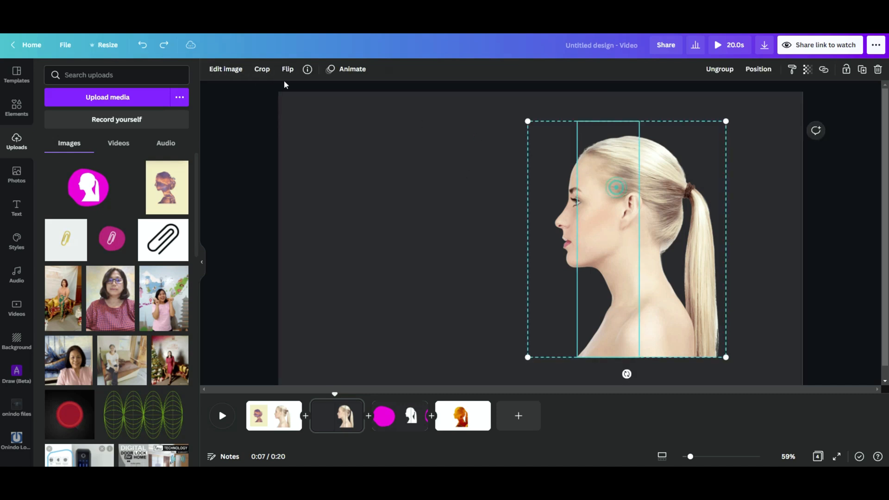
click(236, 69)
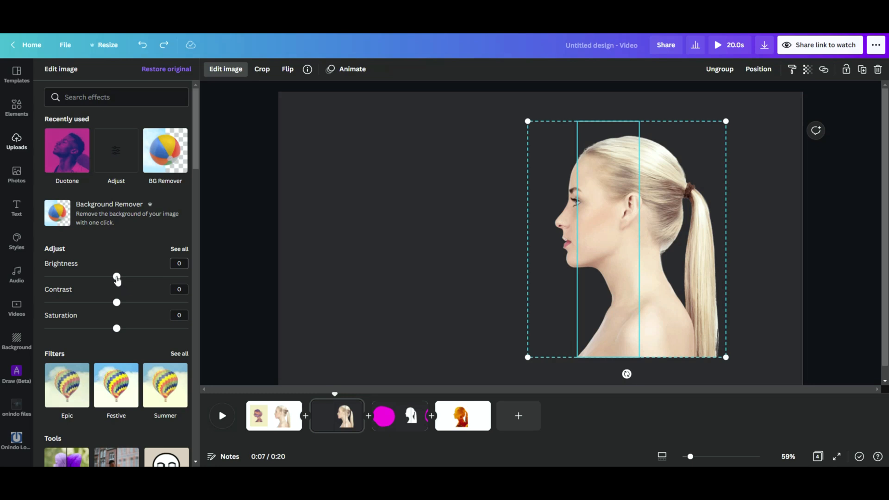
drag(117, 277, 242, 284)
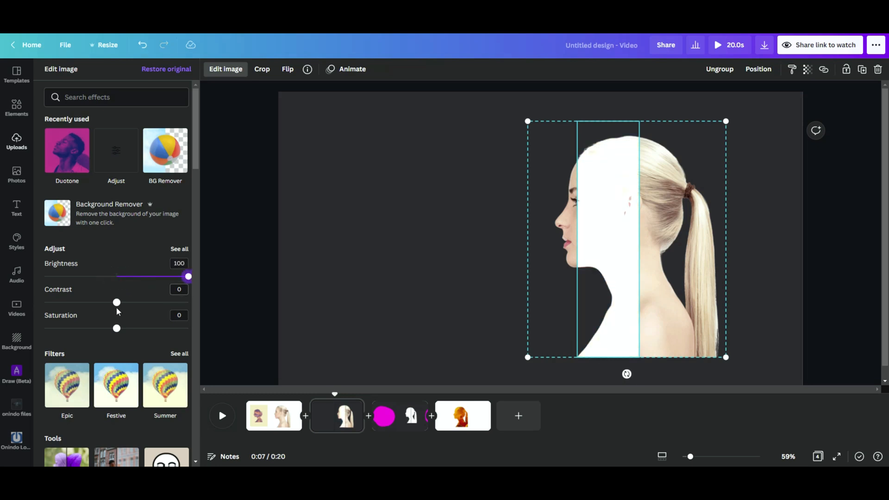
drag(116, 305, 235, 306)
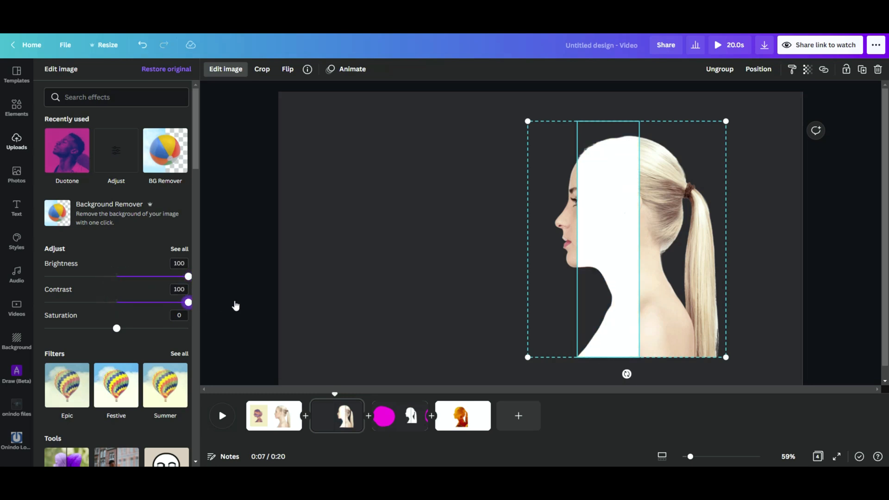
drag(117, 329, 44, 328)
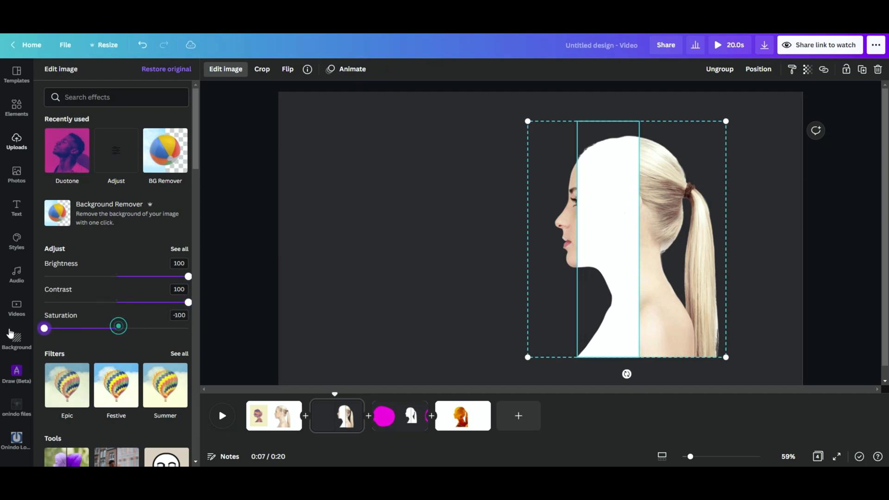
Turn the portrait's face strip white by setting its contrast to 100, brightness to 100 and saturation to -100.
click(563, 236)
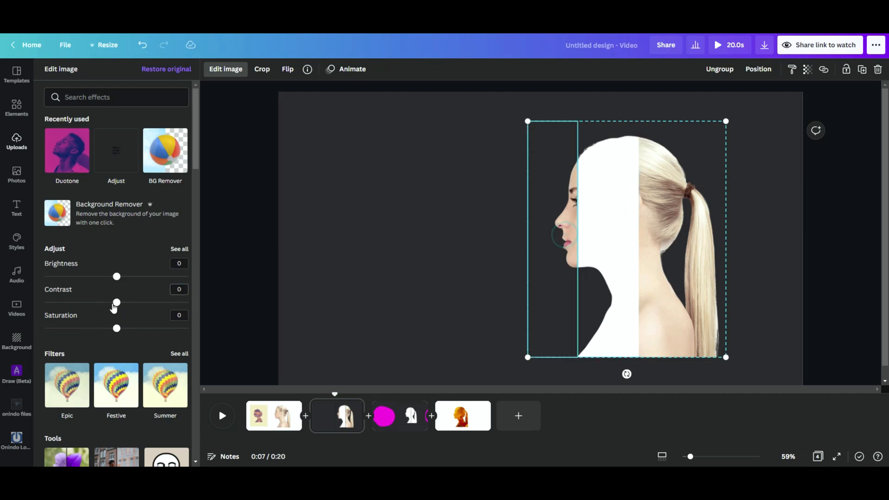
drag(117, 305, 234, 304)
drag(117, 276, 199, 278)
drag(115, 328, 43, 328)
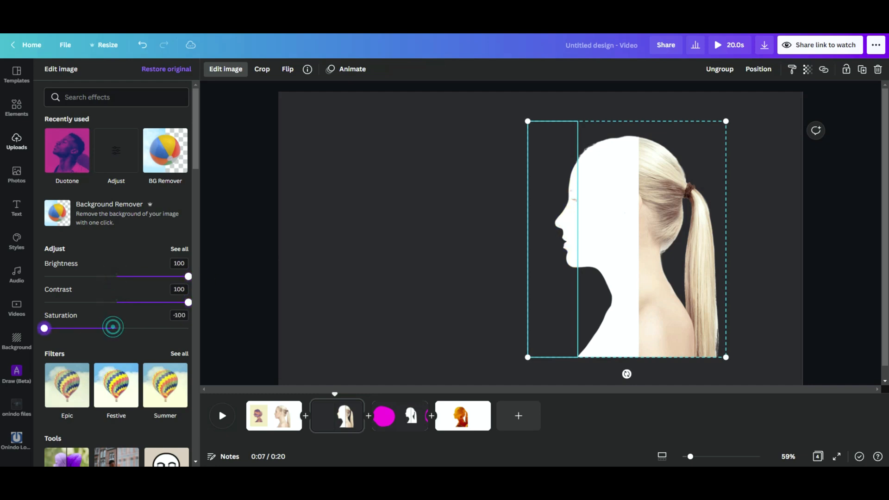
Turn the ponytail strip white with contrast 100, brightness 100 and saturation -100, and deselect the portrait.
click(658, 204)
drag(117, 303, 218, 306)
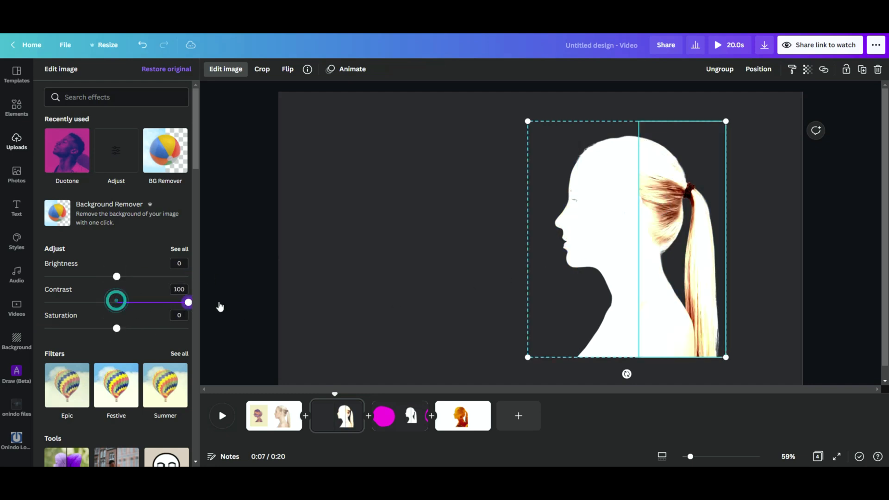
drag(117, 276, 189, 276)
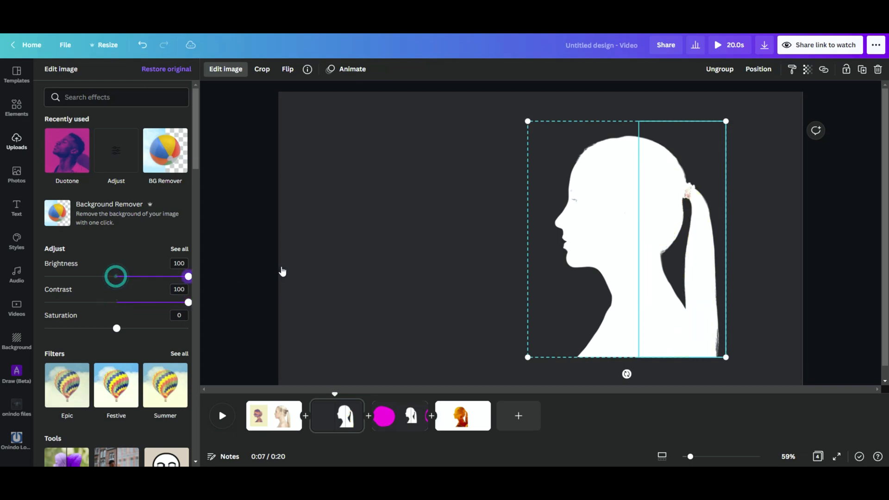
drag(116, 328, 44, 328)
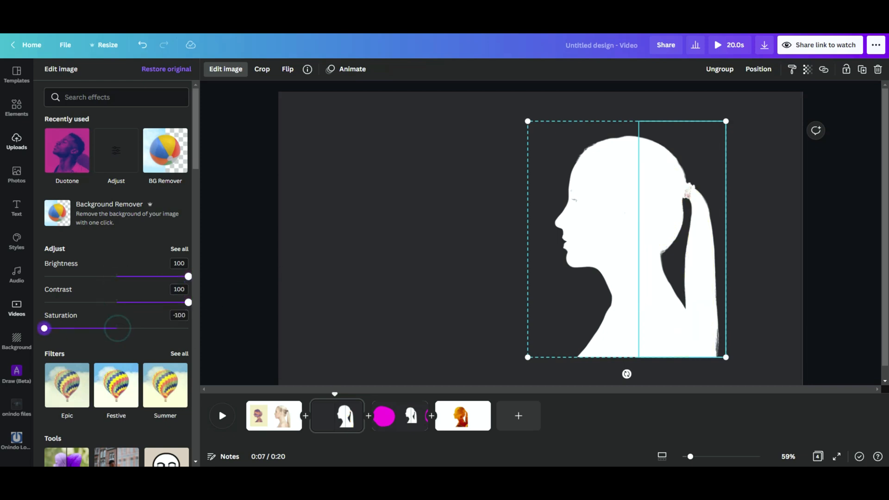
click(767, 283)
click(799, 271)
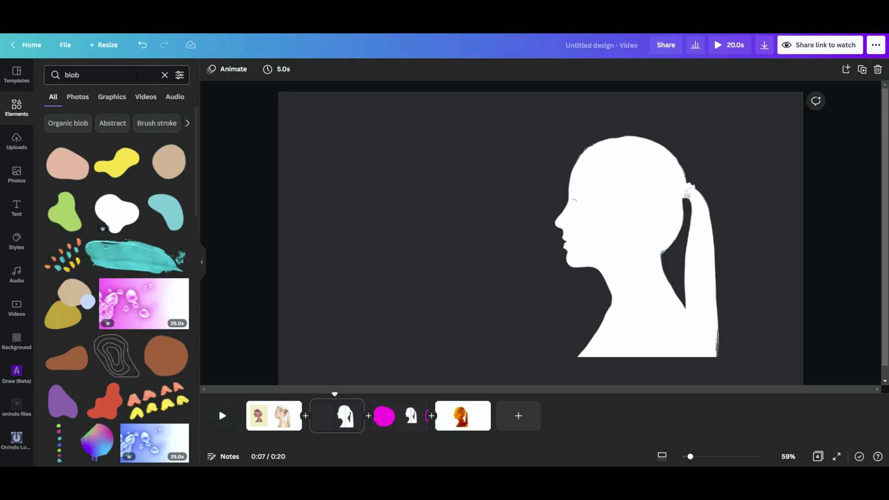
Search the elements for "blob", add the brown rounded blob and place it beside the silhouette's face.
click(137, 75)
key(Return)
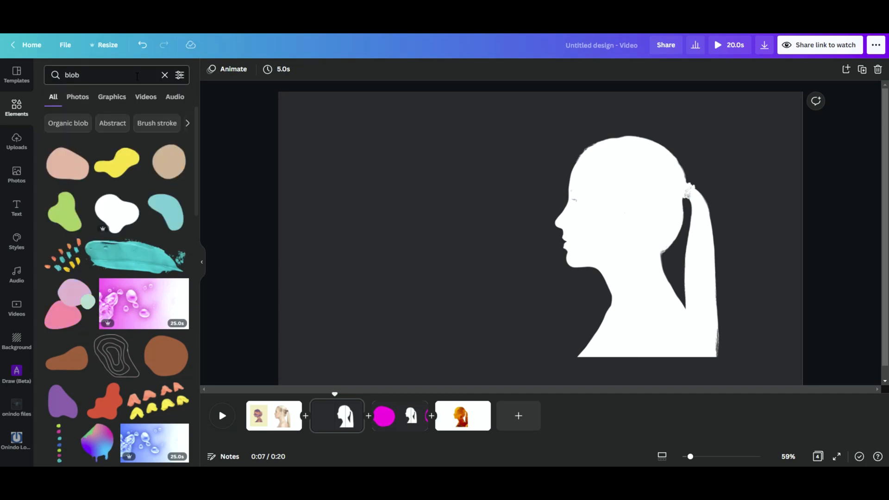
click(161, 357)
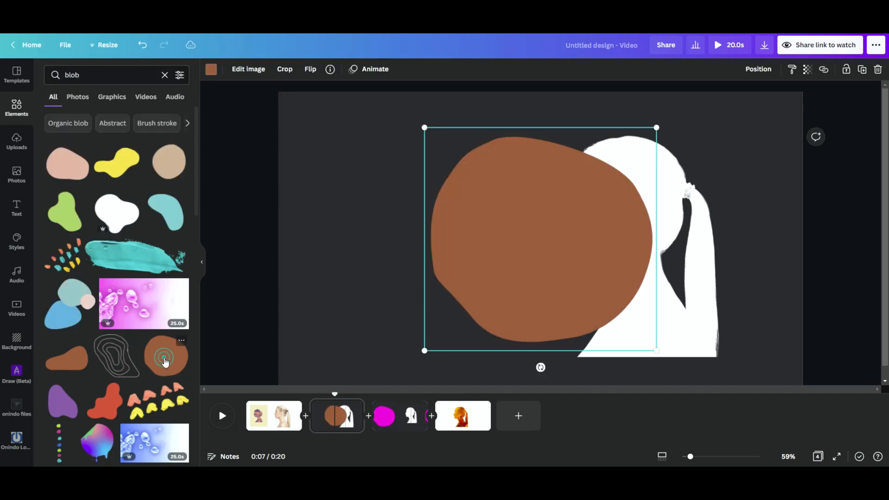
drag(520, 266, 418, 251)
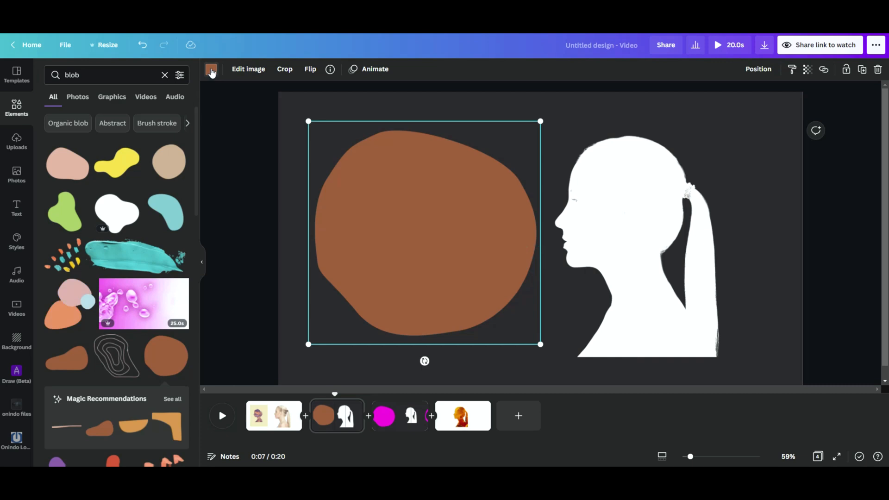
Recolour the blob with the magenta document colour, enlarge it slightly and reposition it on the page.
click(211, 70)
click(122, 121)
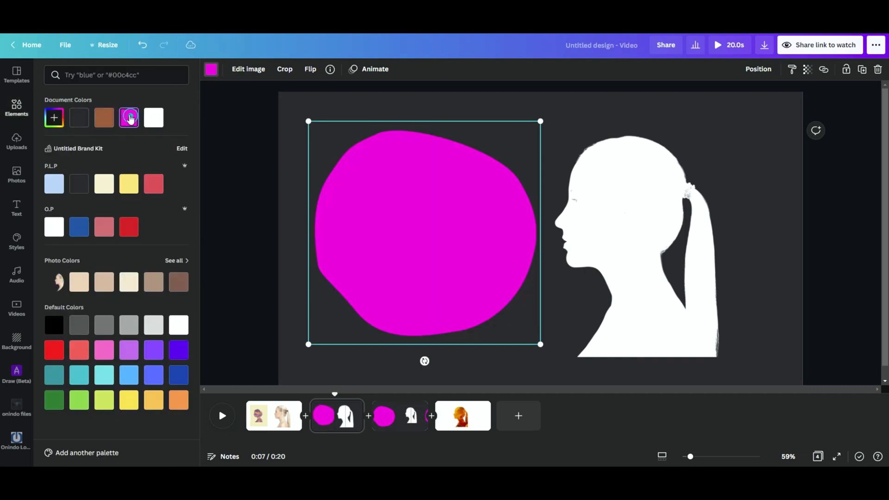
drag(540, 121, 576, 86)
drag(408, 213, 452, 197)
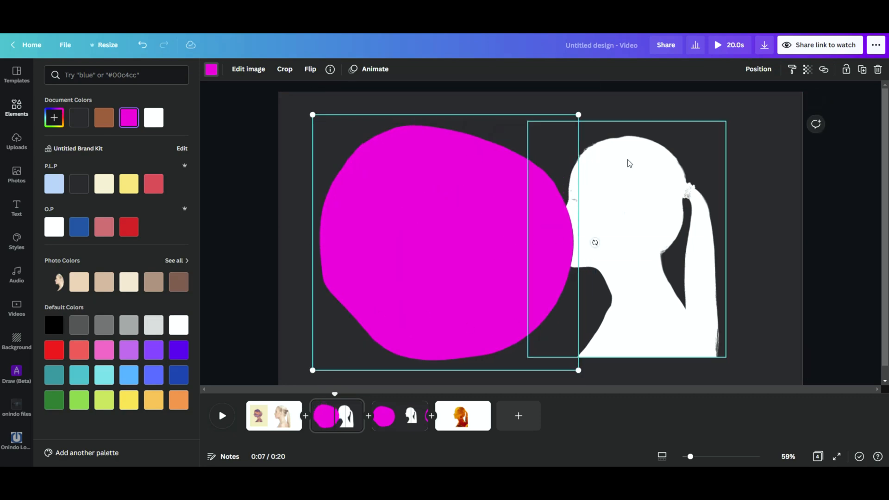
Shrink the silhouette group, move it onto the magenta blob, bring it forward and nudge it into place.
drag(769, 183, 642, 307)
drag(725, 118, 681, 177)
drag(649, 277, 482, 246)
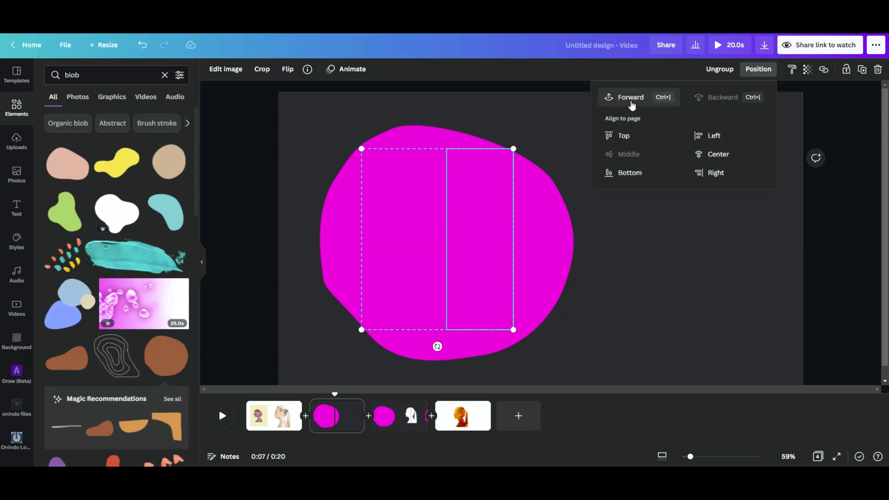
click(632, 99)
click(653, 253)
click(543, 263)
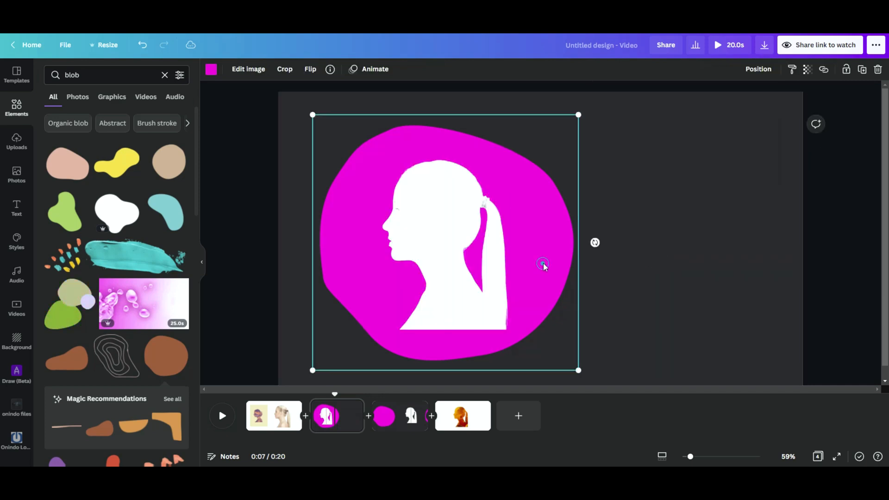
drag(458, 246, 449, 240)
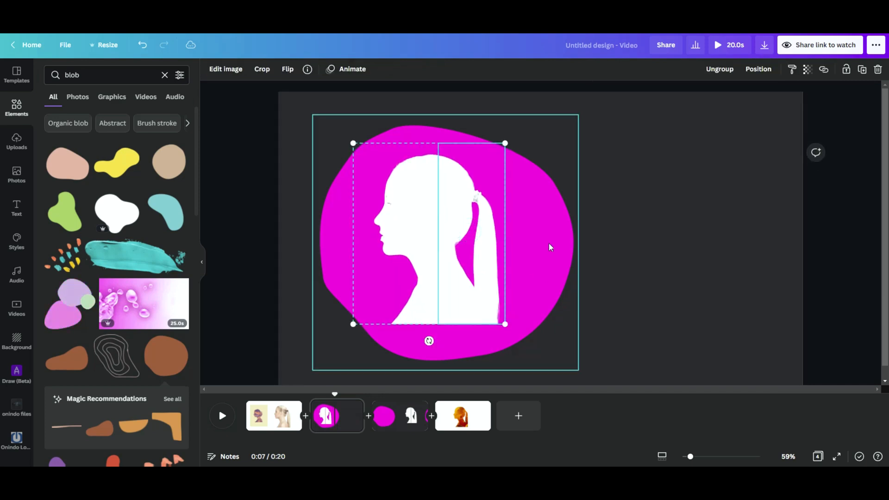
Move the blob and silhouette together to the middle of the page and select both again.
drag(552, 247, 651, 244)
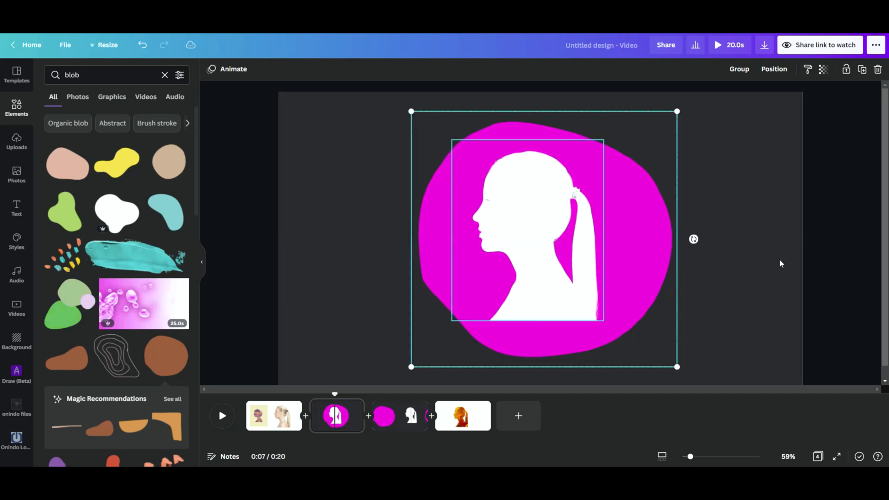
click(729, 220)
drag(812, 169, 363, 310)
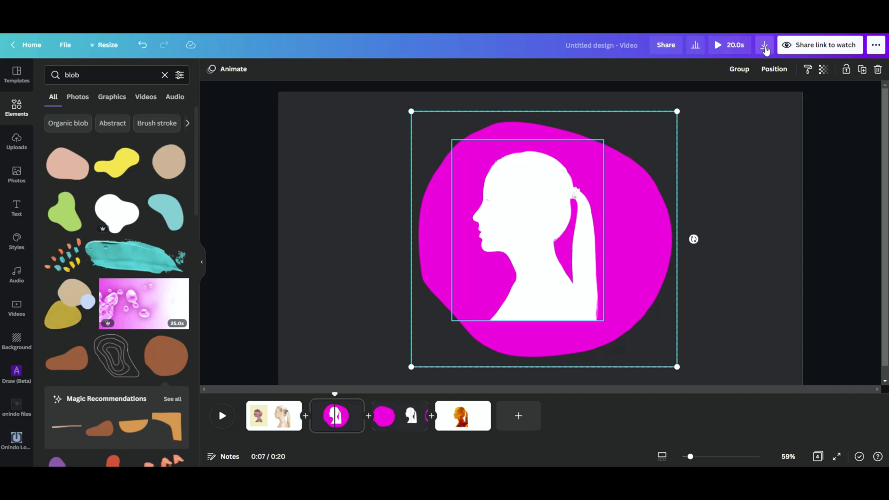
Set the download to PNG with a transparent background for Page 2 only, and close the download settings.
click(765, 48)
click(862, 109)
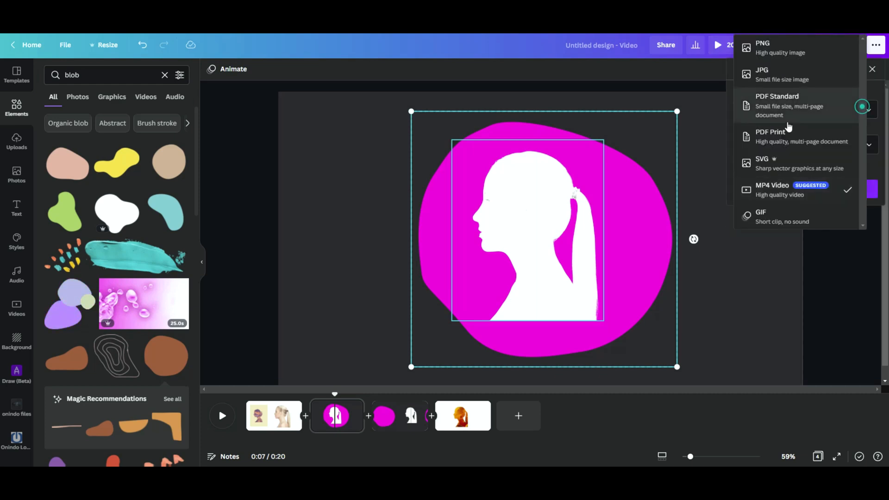
click(787, 49)
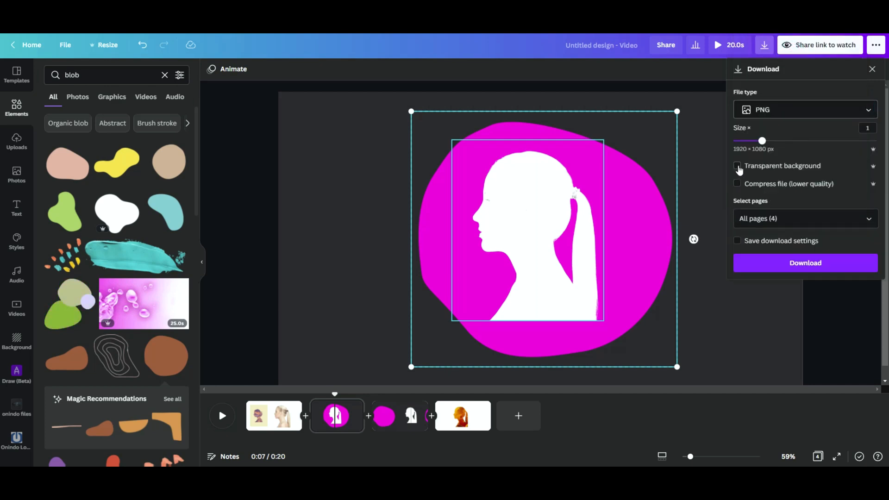
click(737, 166)
click(868, 221)
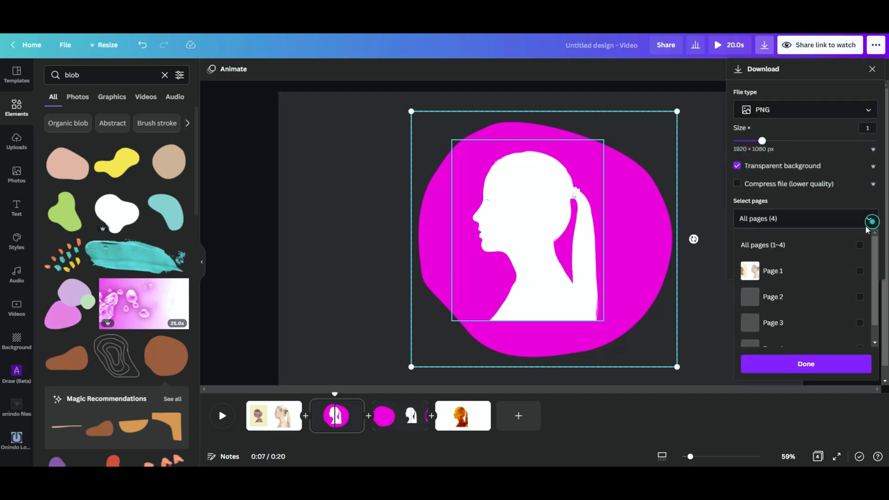
click(859, 297)
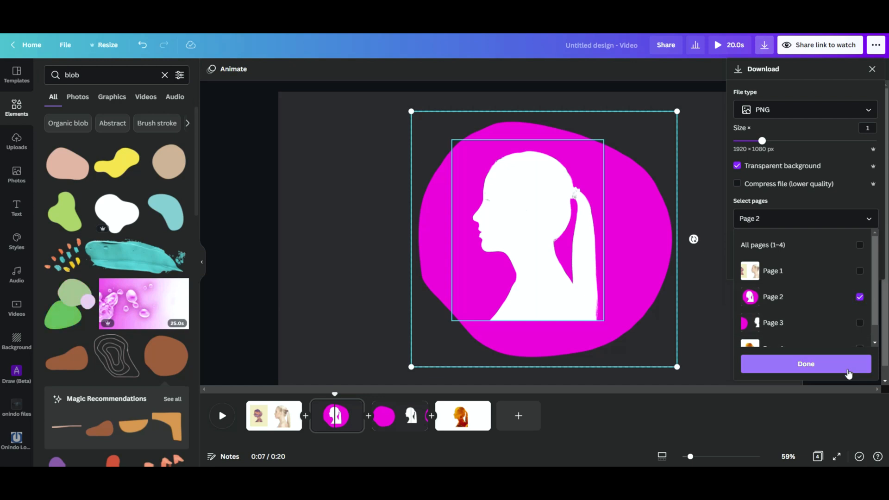
click(853, 366)
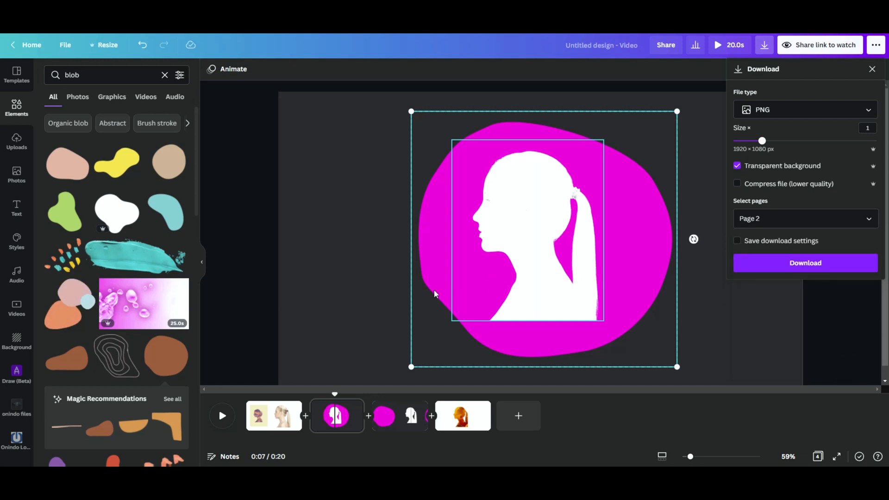
click(356, 277)
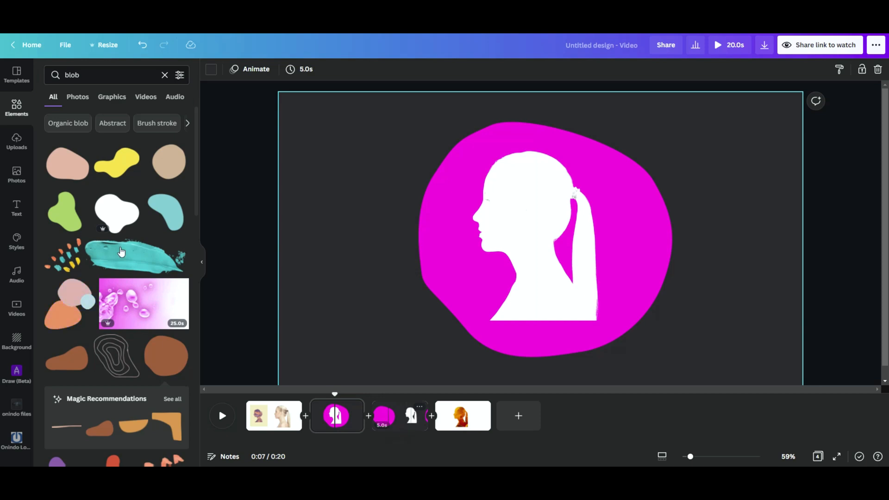
Replace the page's blob and silhouette with the uploaded magenta silhouette image and apply Background Remover to it.
click(19, 145)
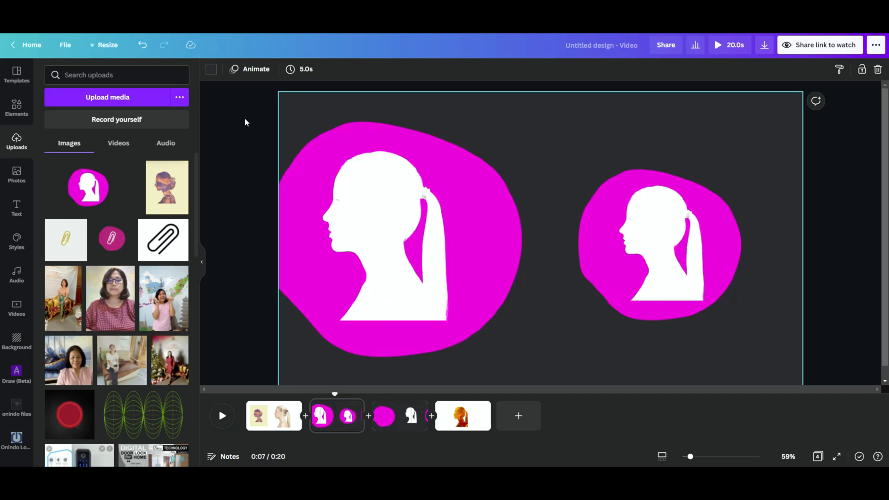
drag(245, 115, 526, 348)
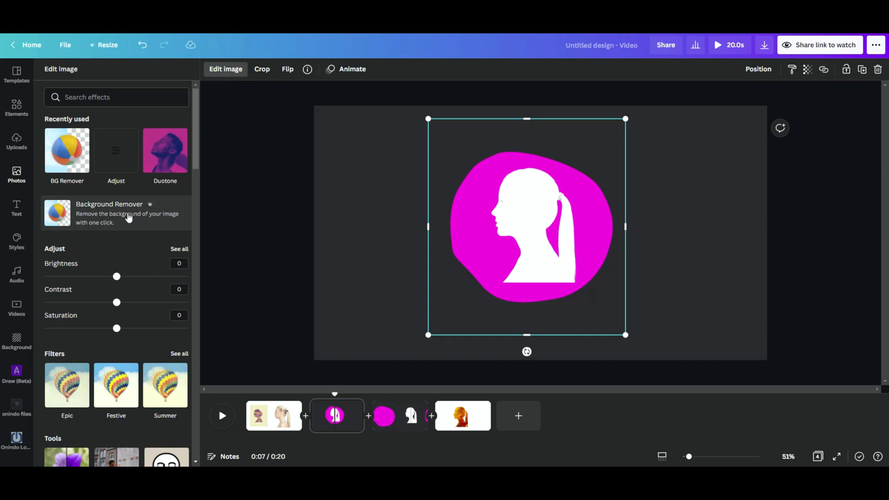
click(129, 218)
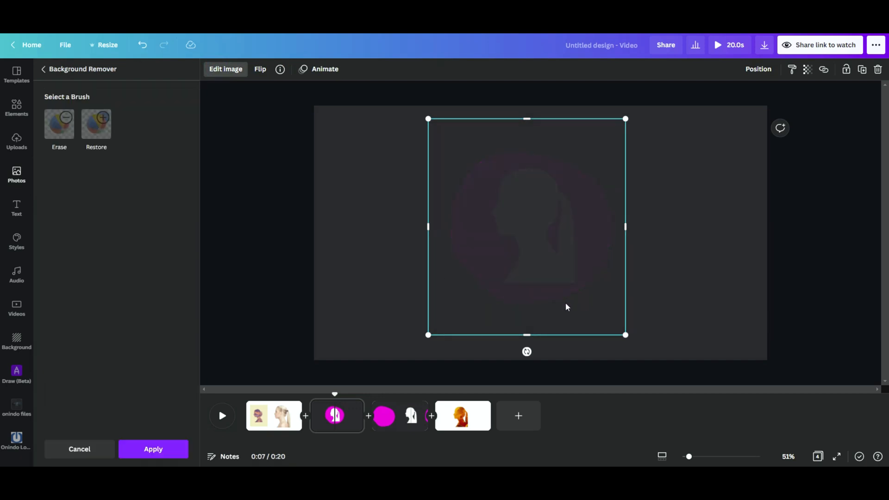
click(155, 456)
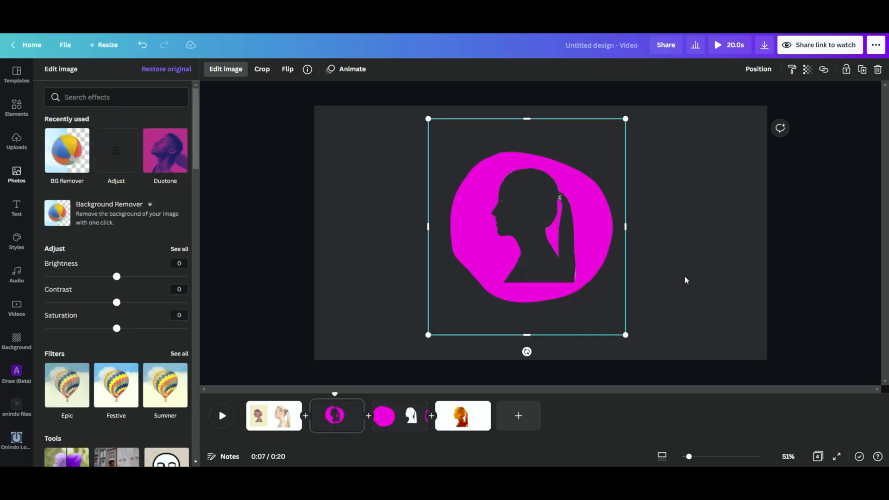
Add the recently used orange flower photo to the page and send it backward behind the magenta cut-out.
click(18, 177)
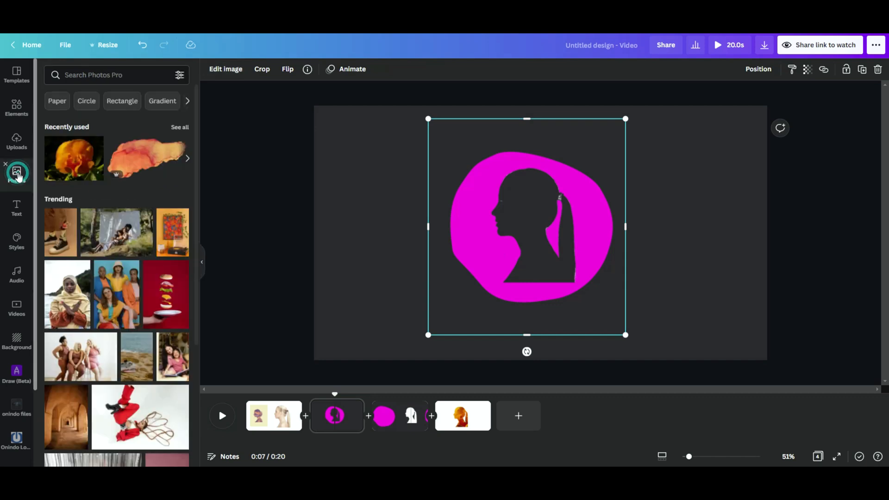
click(69, 162)
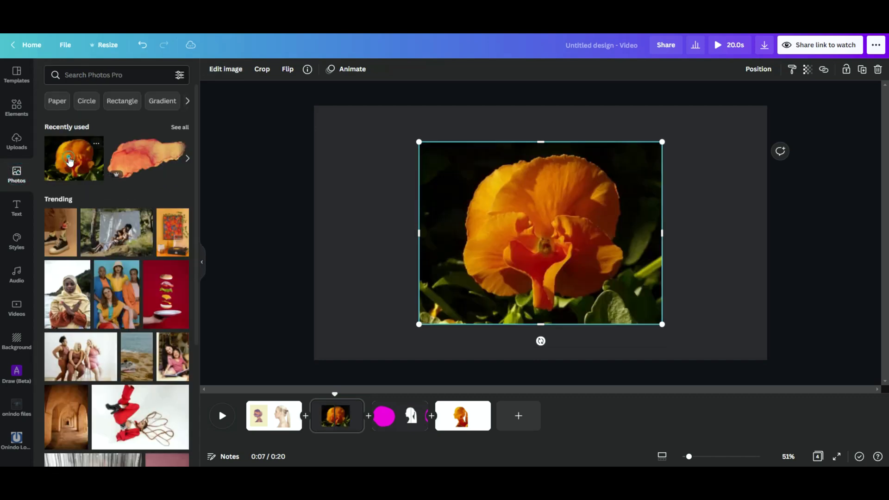
click(758, 69)
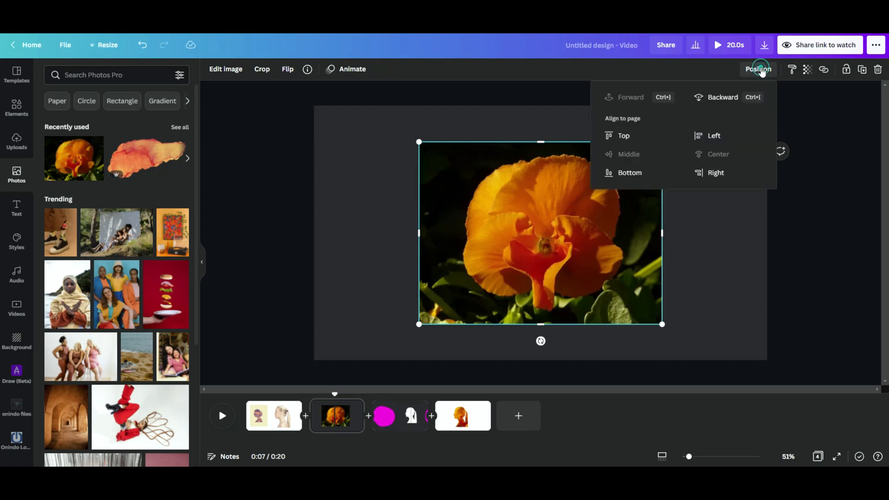
click(704, 97)
click(703, 238)
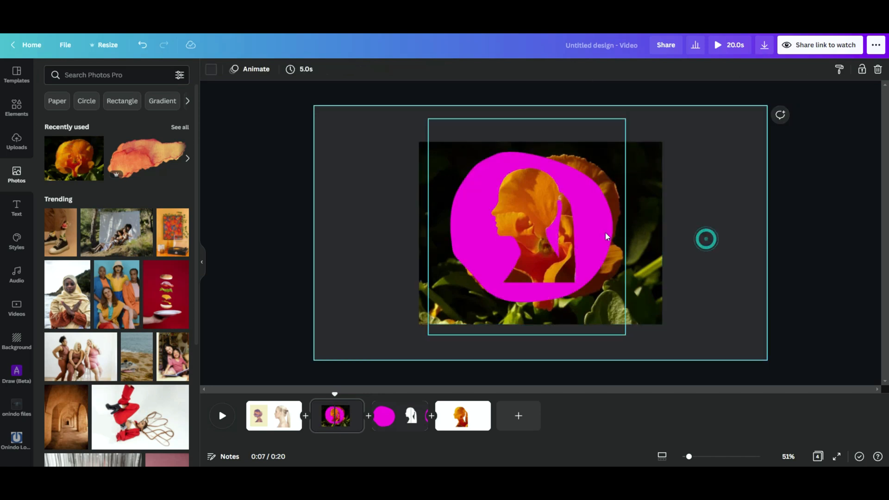
Set the magenta cut-out's brightness to 100 and contrast to 100, and try a different saturation.
click(604, 232)
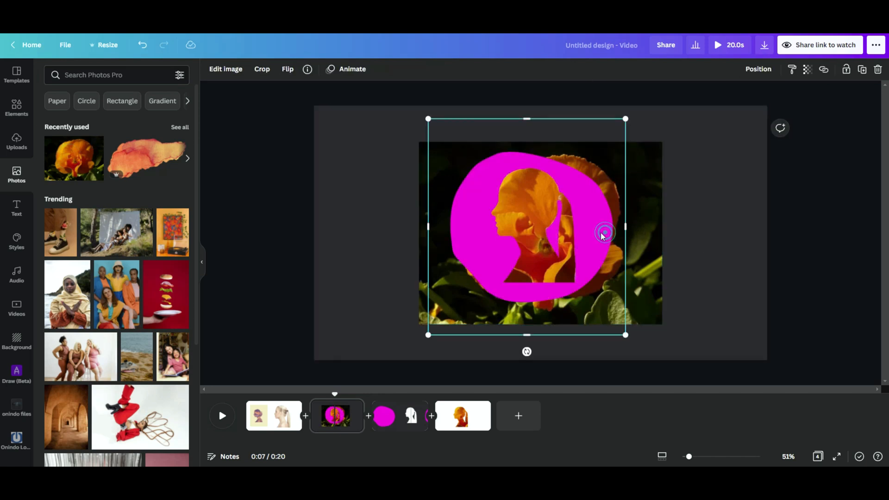
click(224, 69)
drag(116, 276, 234, 266)
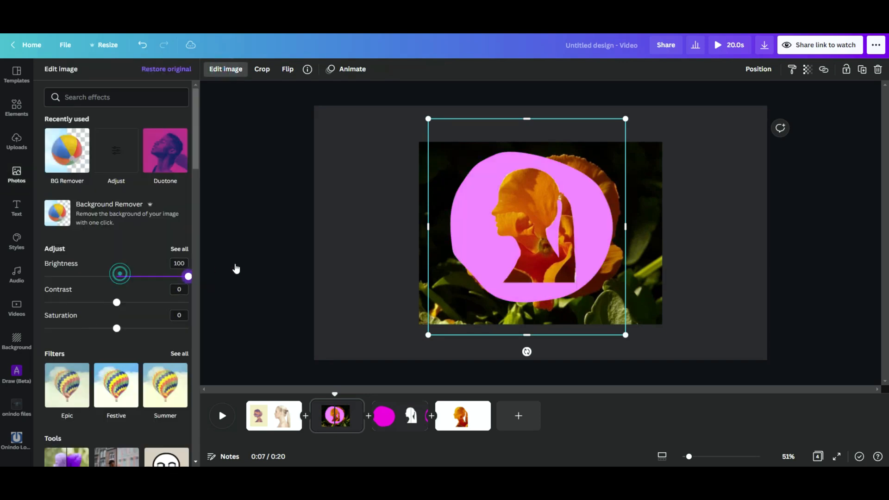
drag(116, 302, 225, 302)
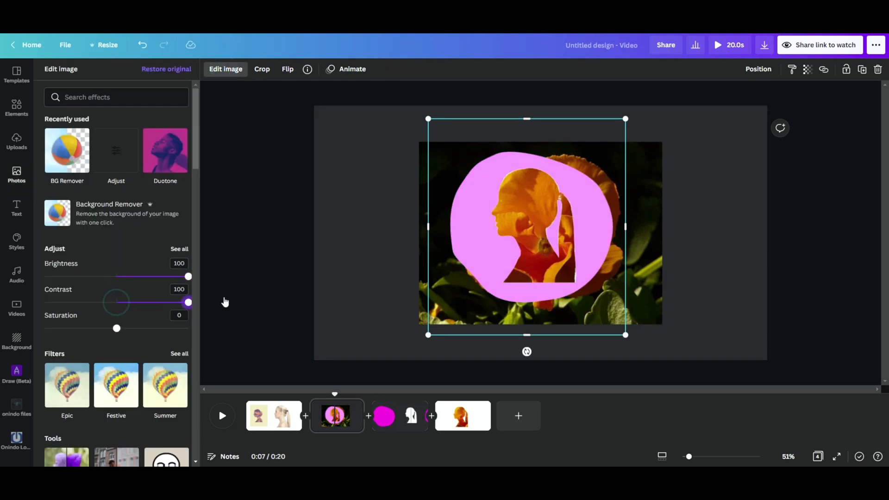
mouse_move(116, 329)
mouse_down()
mouse_move(44, 328)
mouse_move(188, 328)
mouse_move(123, 329)
mouse_up()
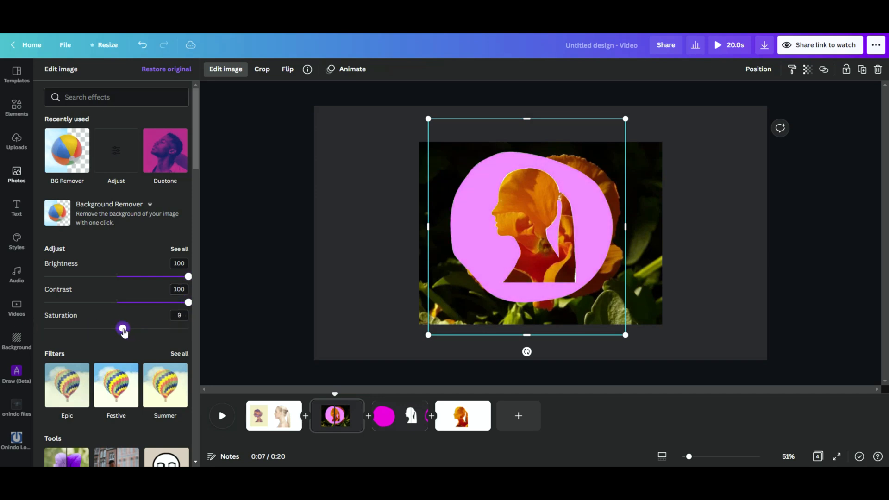
Apply the Fuchsia duotone to the magenta cut-out, with both its shadows and highlights colours changed to white.
click(185, 250)
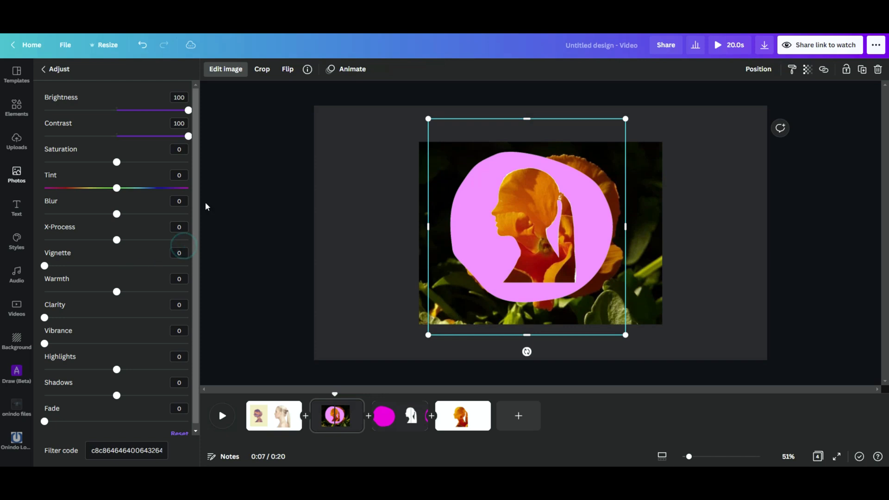
click(43, 71)
scroll(109, 357, down, 15)
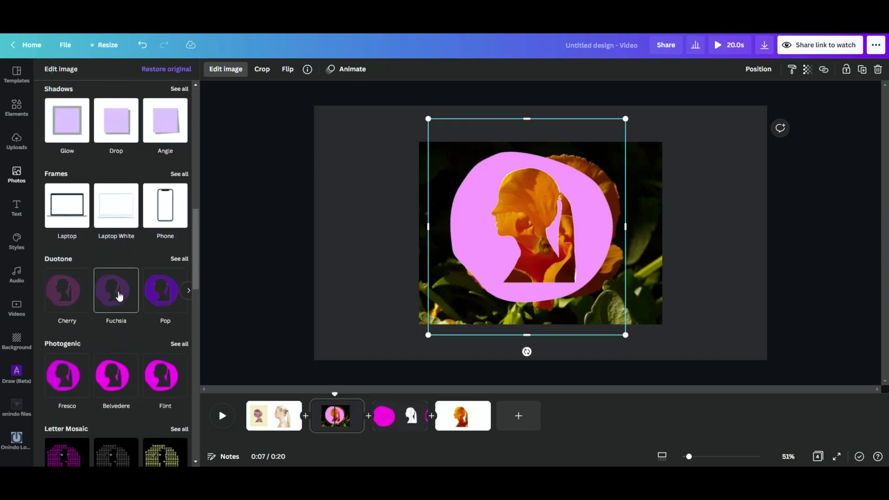
click(118, 296)
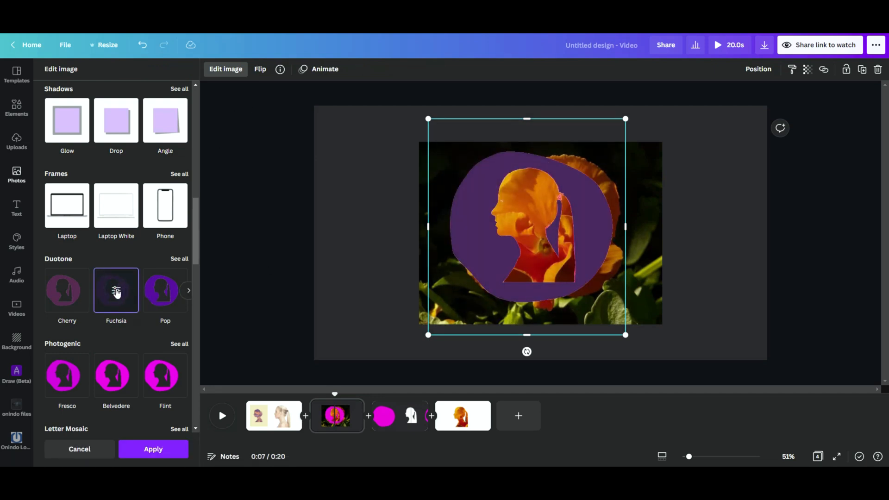
click(117, 292)
click(178, 126)
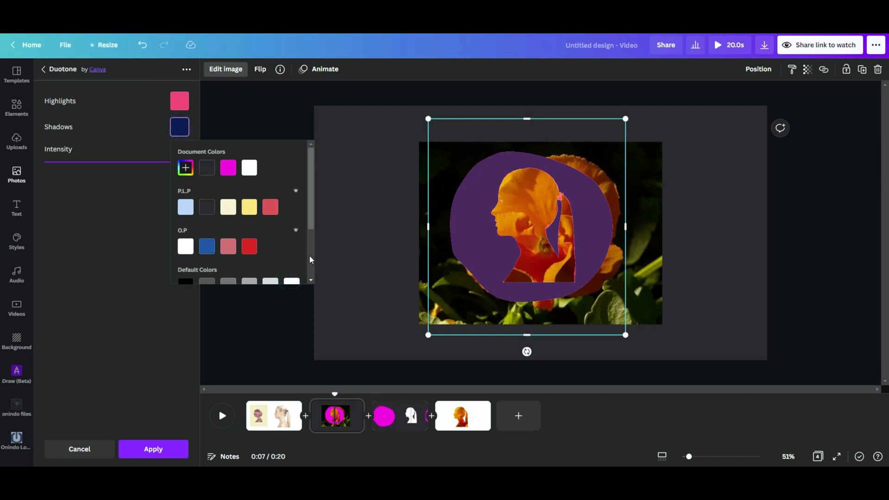
scroll(309, 259, down, 2)
click(291, 239)
click(180, 100)
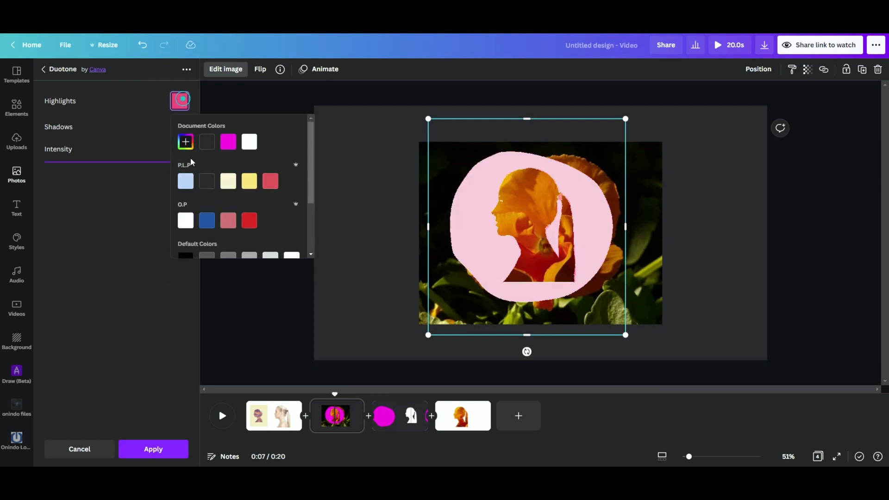
click(292, 258)
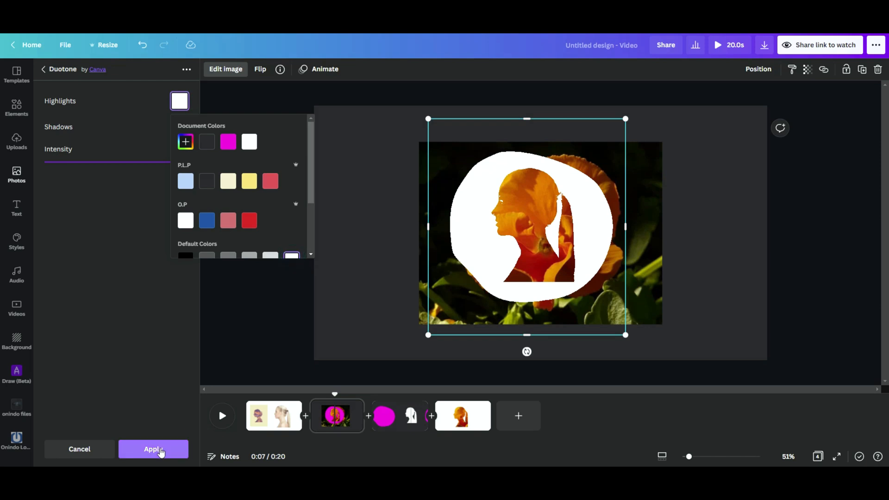
click(149, 449)
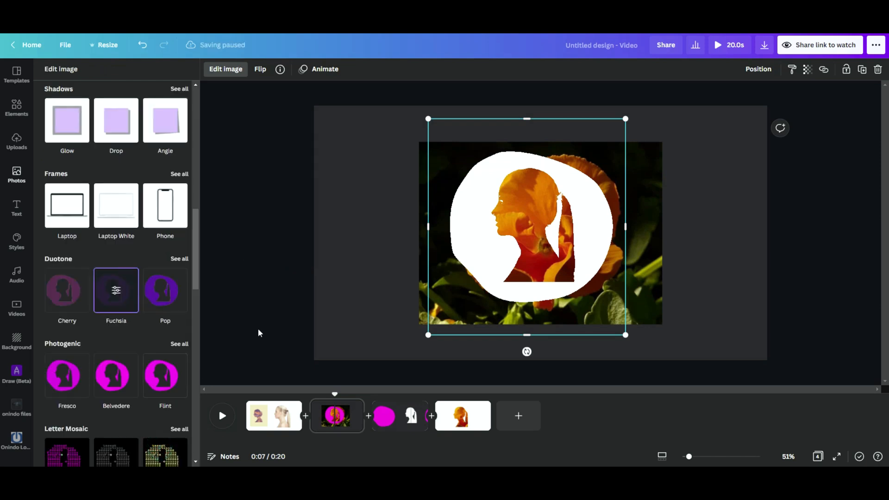
Nudge the white cut-out slightly sideways and crop the flower photo on all four sides to fit closely around the head shape.
drag(614, 224, 598, 231)
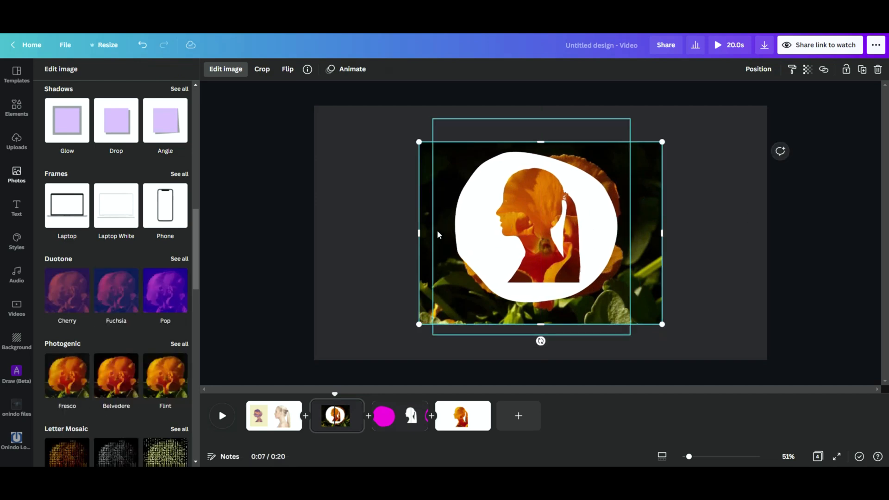
drag(419, 232, 488, 227)
drag(575, 326, 578, 287)
drag(662, 214, 583, 214)
drag(539, 141, 530, 167)
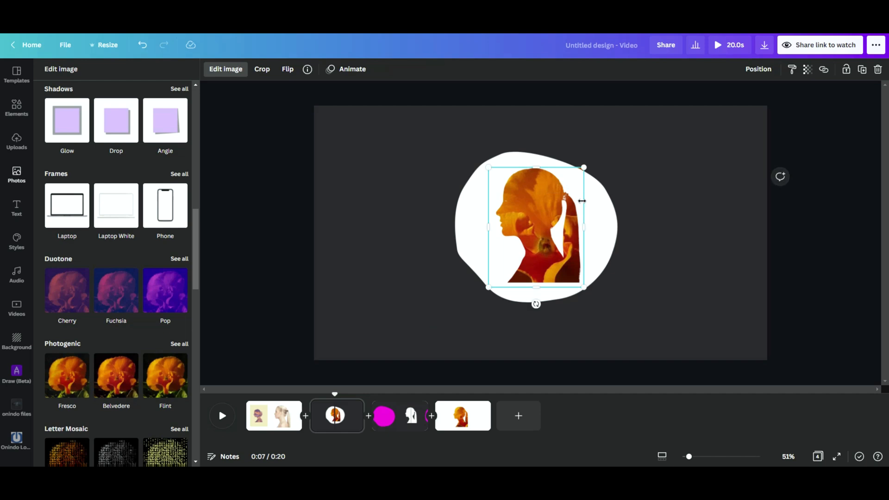
Tilt the cropped flower photo slightly counterclockwise behind the head and trim its side edges closer to the silhouette.
drag(583, 216, 584, 216)
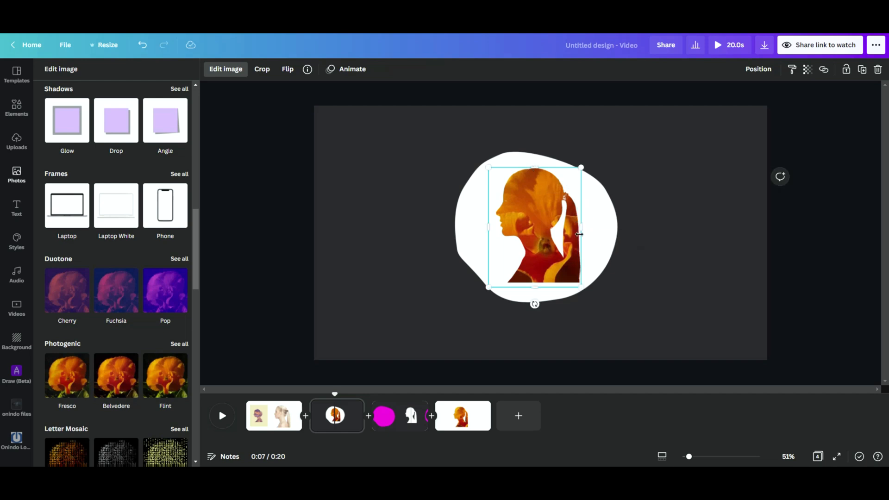
drag(534, 304, 551, 286)
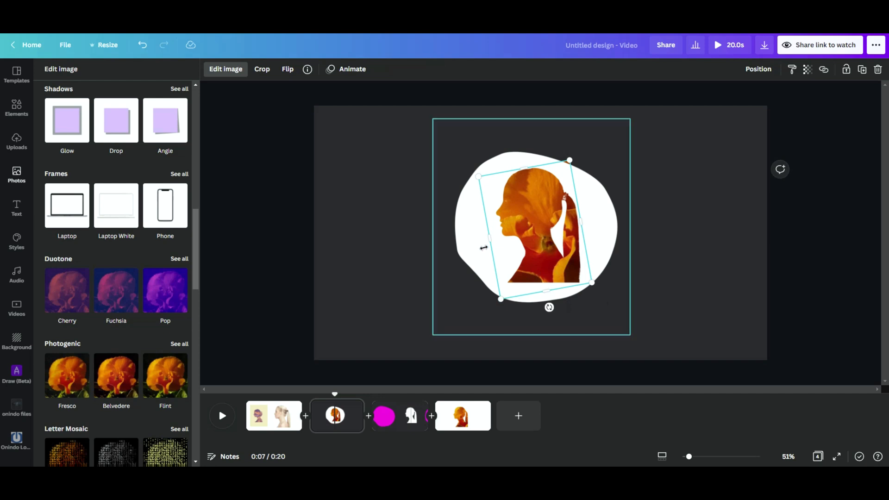
drag(492, 239, 499, 240)
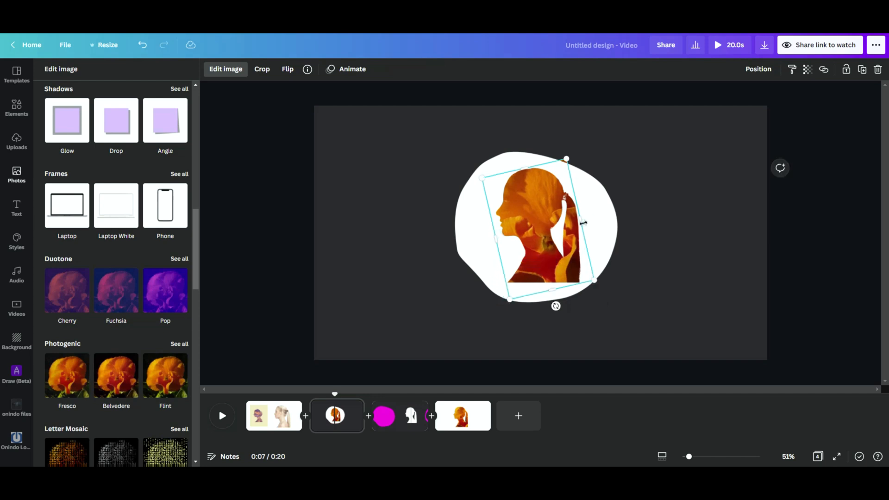
Change the page background colour to white to match the cut-out.
click(603, 194)
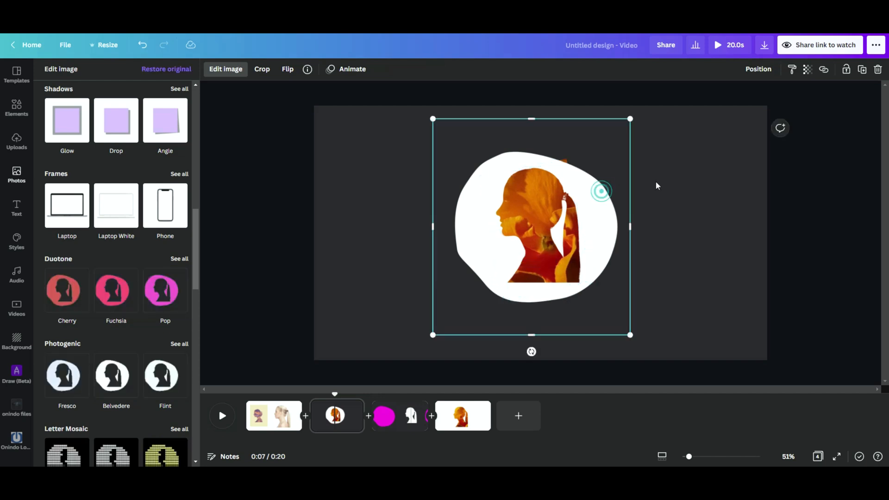
click(683, 181)
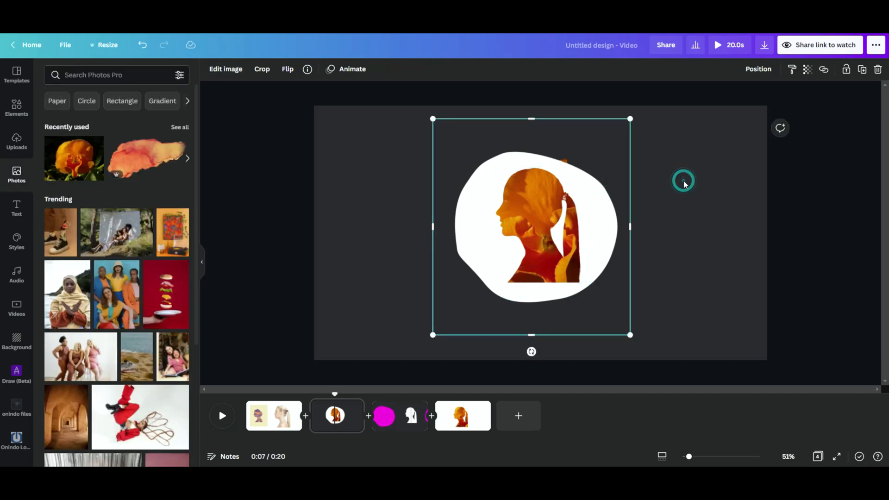
click(712, 169)
click(211, 69)
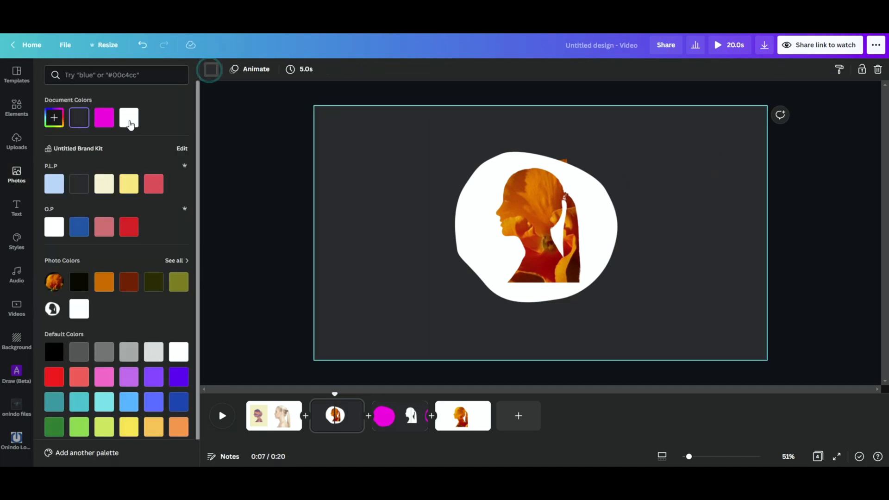
click(130, 117)
click(696, 159)
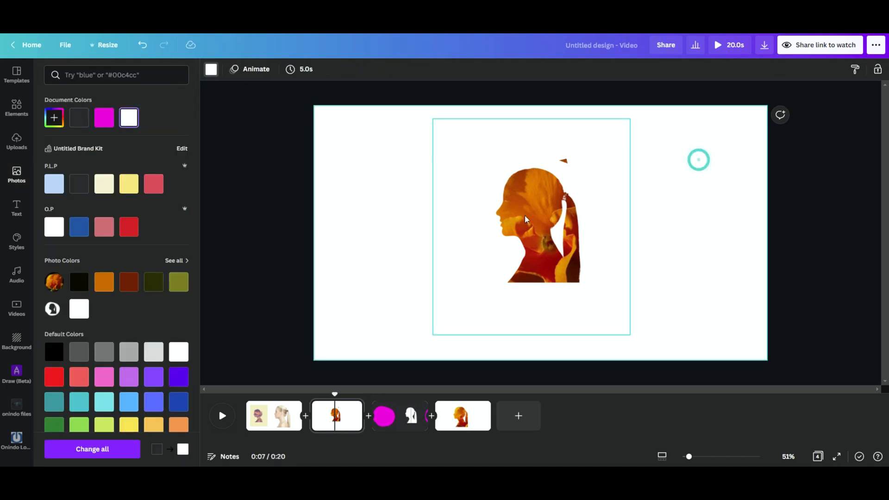
Add the rounded brown blob from Elements, recolour it white, shrink it and place it over the stray flower fragment above the ponytail.
click(17, 109)
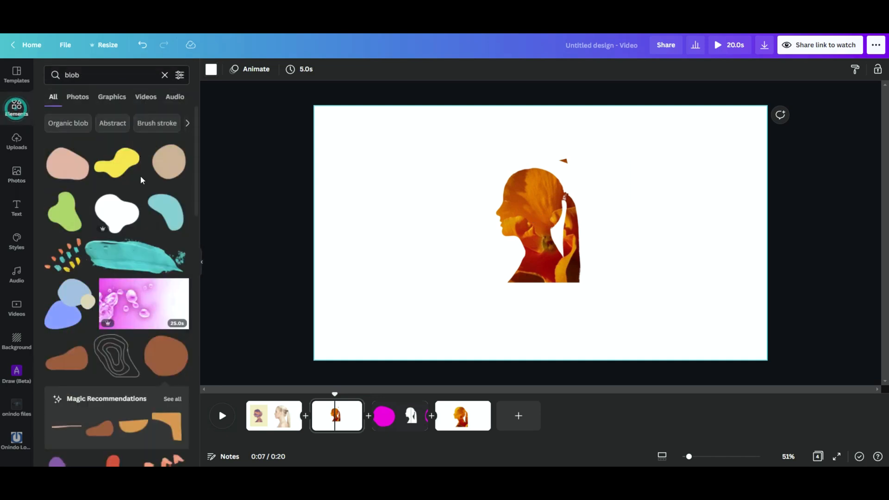
click(66, 356)
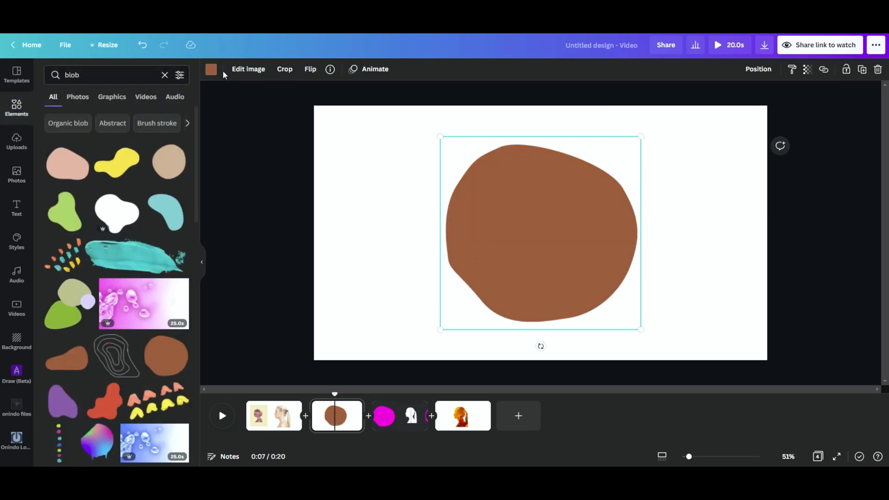
click(207, 70)
click(154, 118)
drag(525, 260, 606, 147)
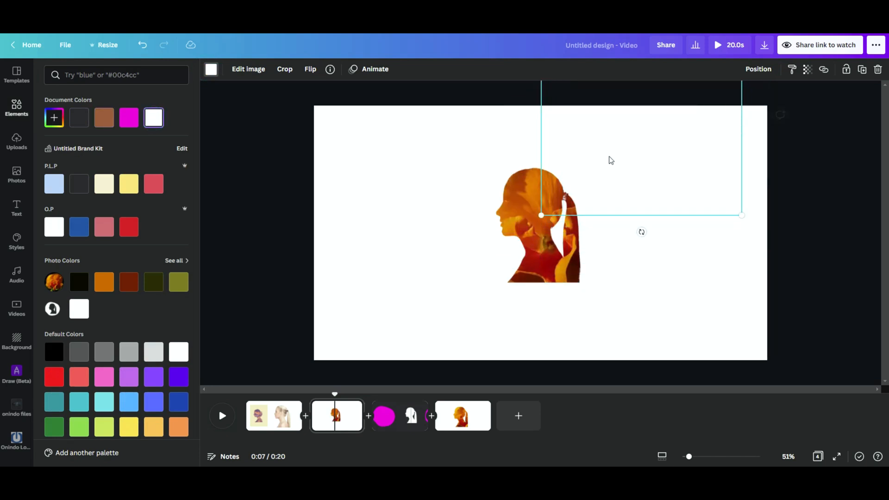
drag(741, 215, 635, 164)
drag(599, 131, 589, 174)
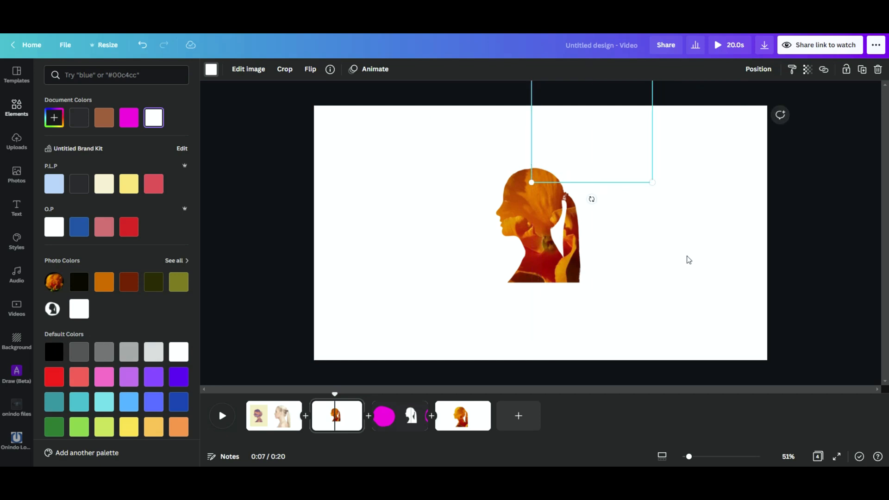
Undo the last change, delete the white cut-out and blob together to expose the flower photo, and undo the deletion.
key(ctrl+z)
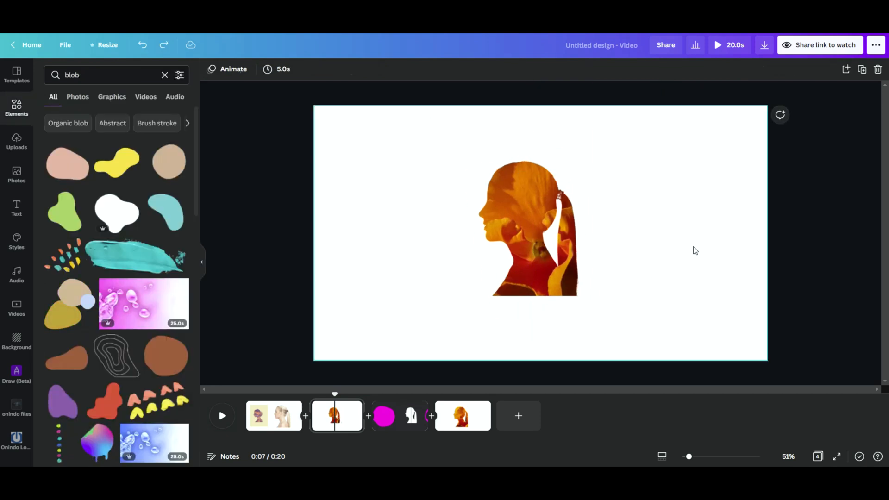
click(693, 248)
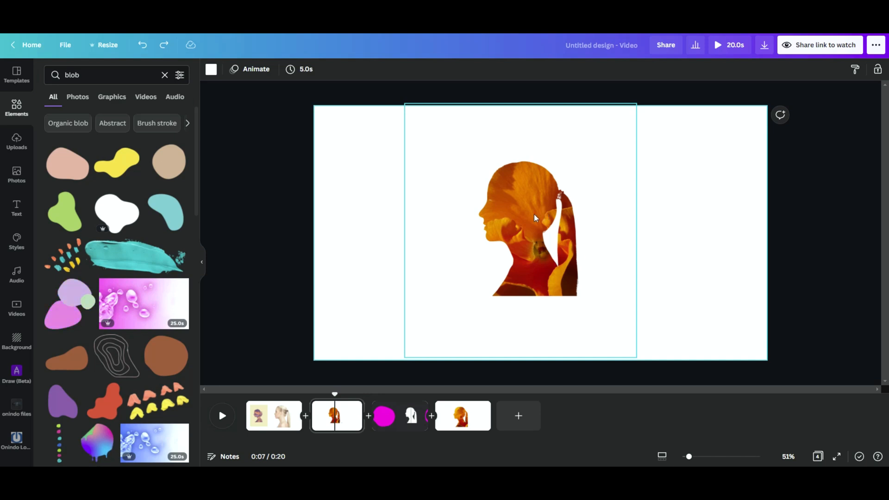
click(491, 224)
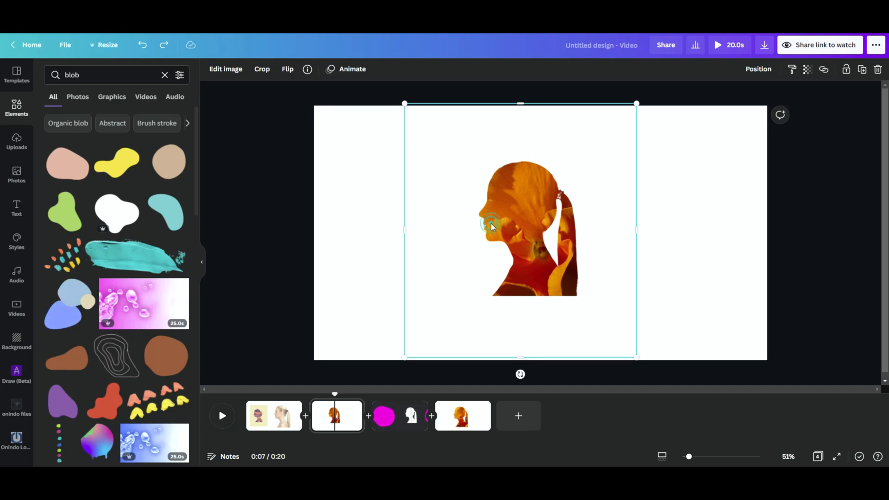
shift+click(579, 117)
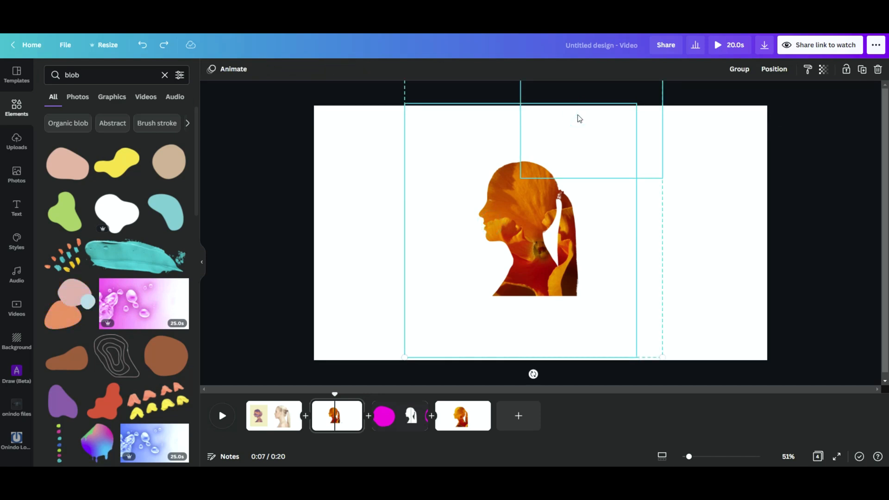
key(Delete)
click(529, 190)
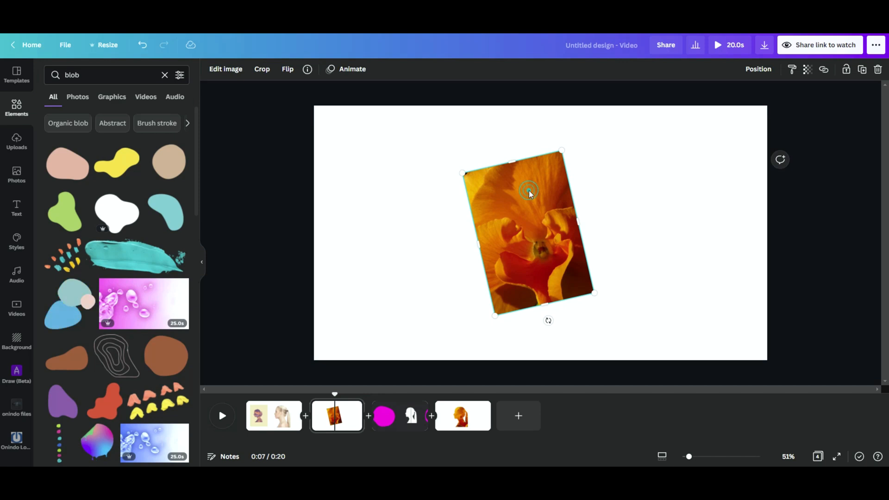
key(ctrl+z)
Enlarge the flower photo, white cut-out and blob together so the head fills more of the page, and deselect them.
click(711, 215)
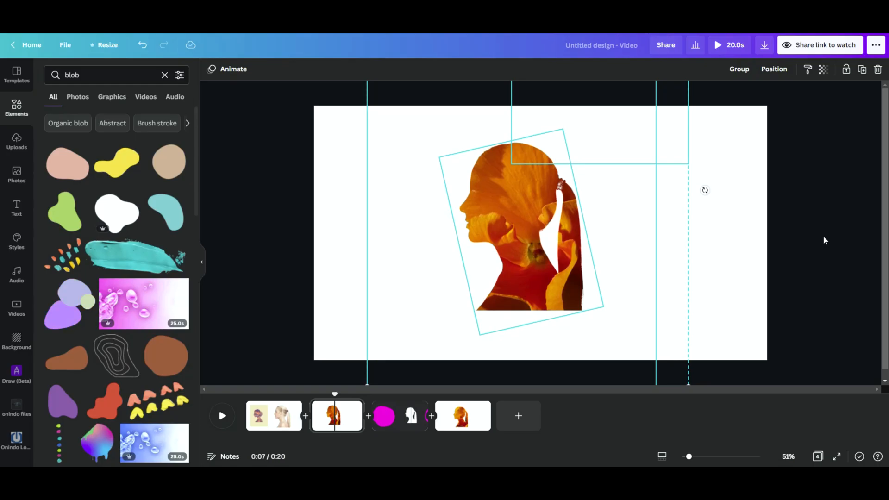
click(823, 237)
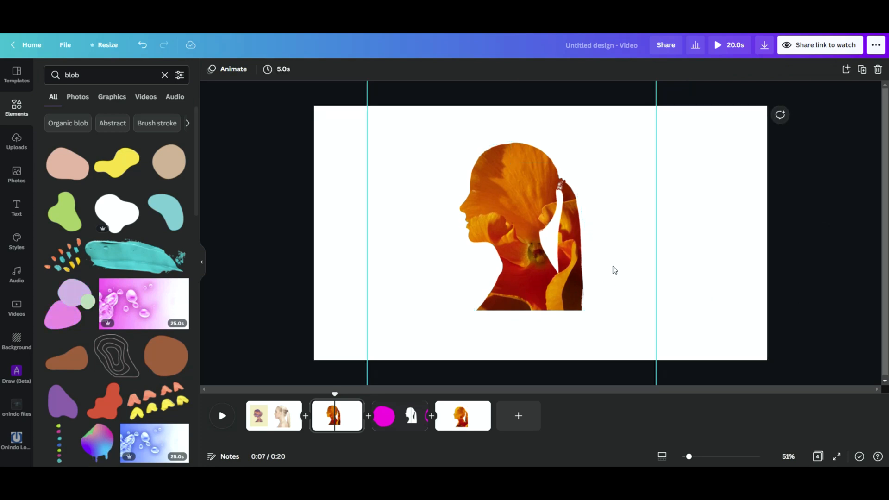
click(718, 212)
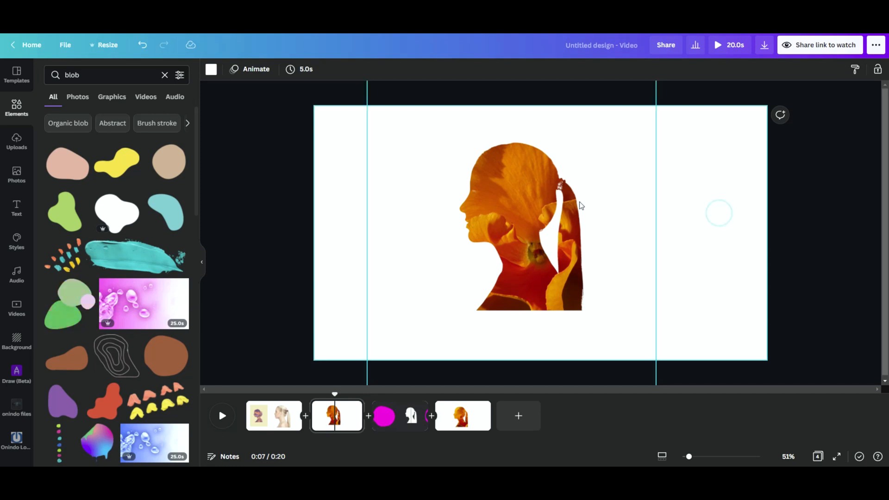
Open the image editing options for the white cut-out and close them without applying an effect.
click(608, 200)
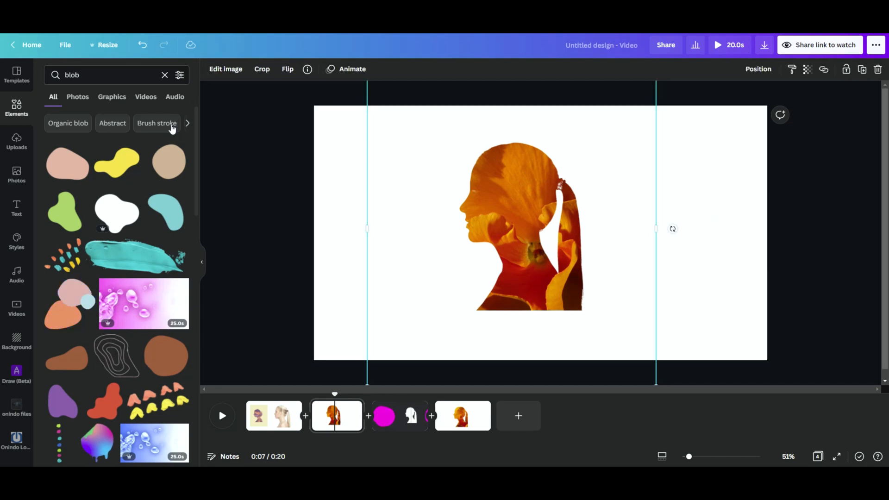
click(217, 69)
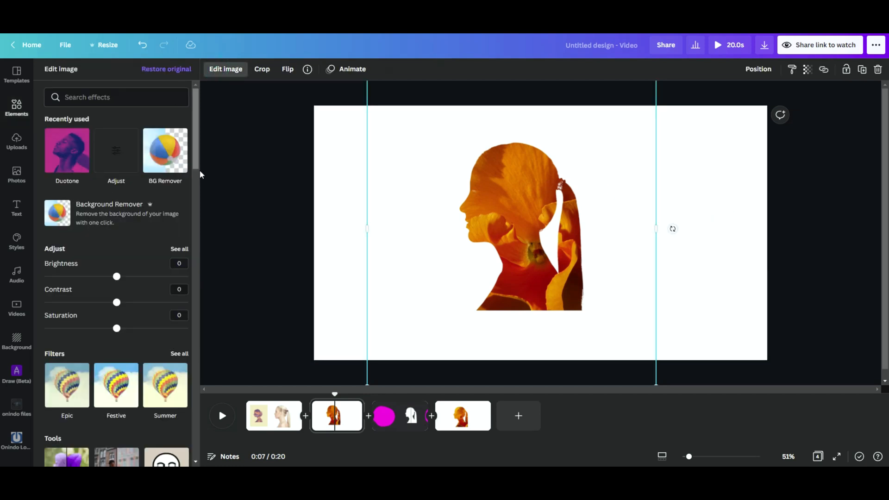
click(247, 187)
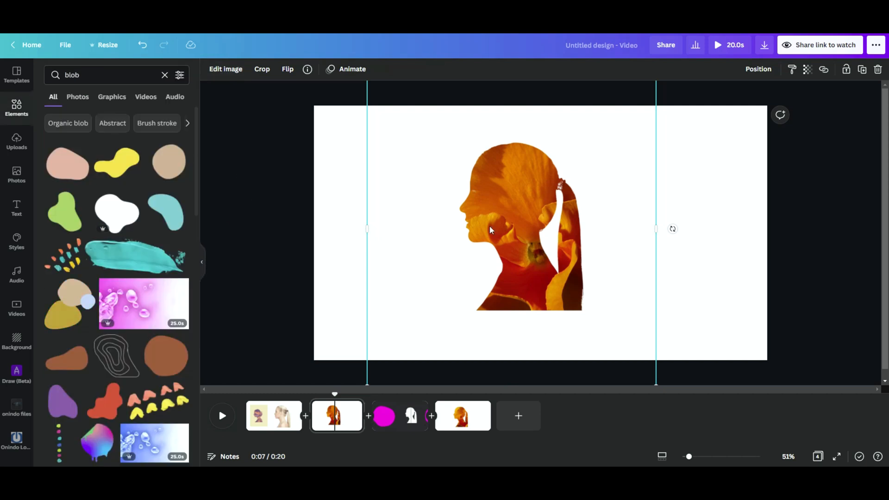